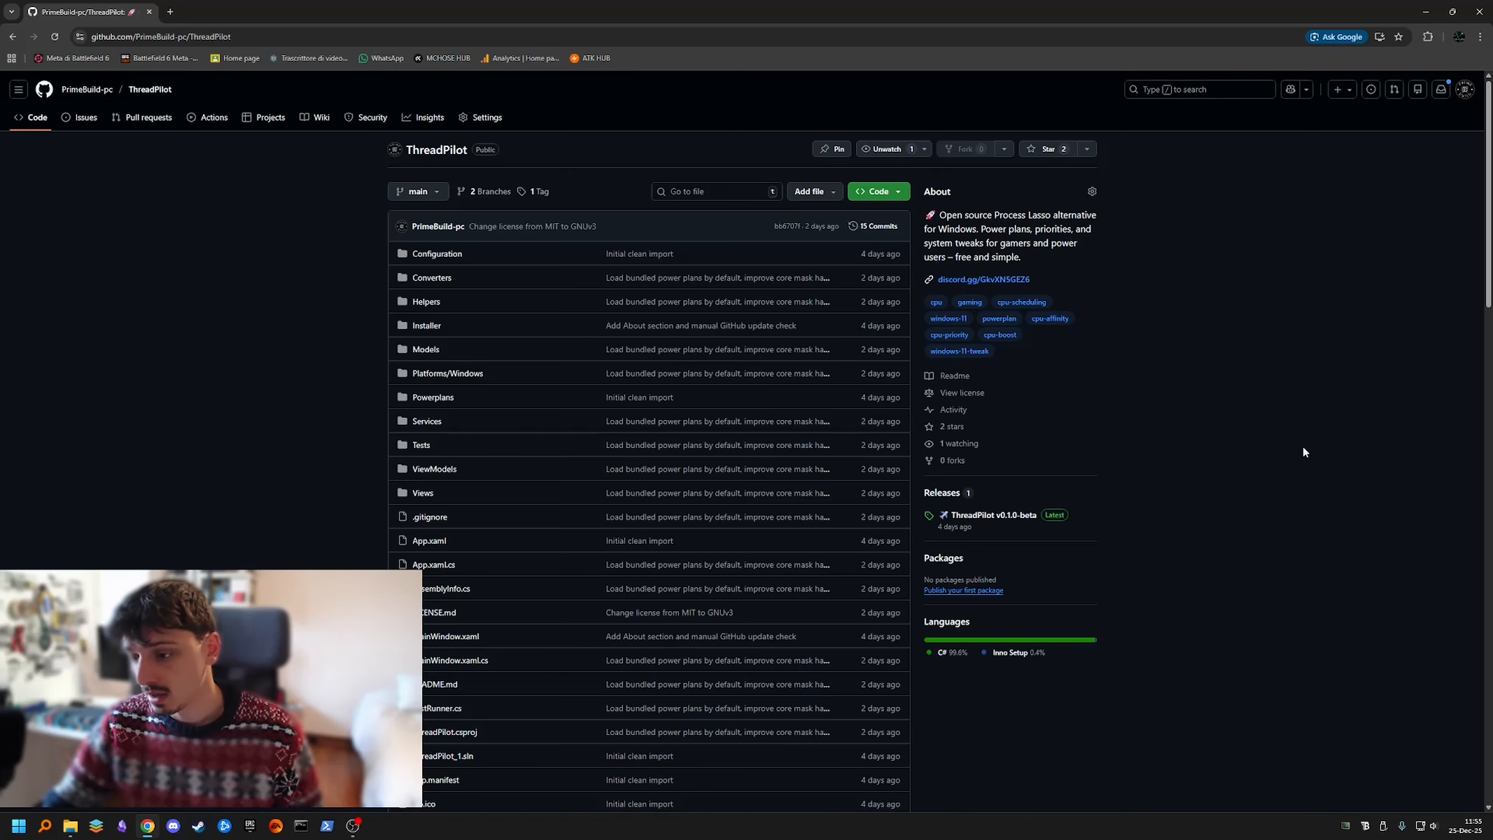
- Look over the ThreadPilot repository page and open the ThreadPilot v0.1.0-beta release
scroll(1065, 407, down, 5)
scroll(1072, 426, up, 5)
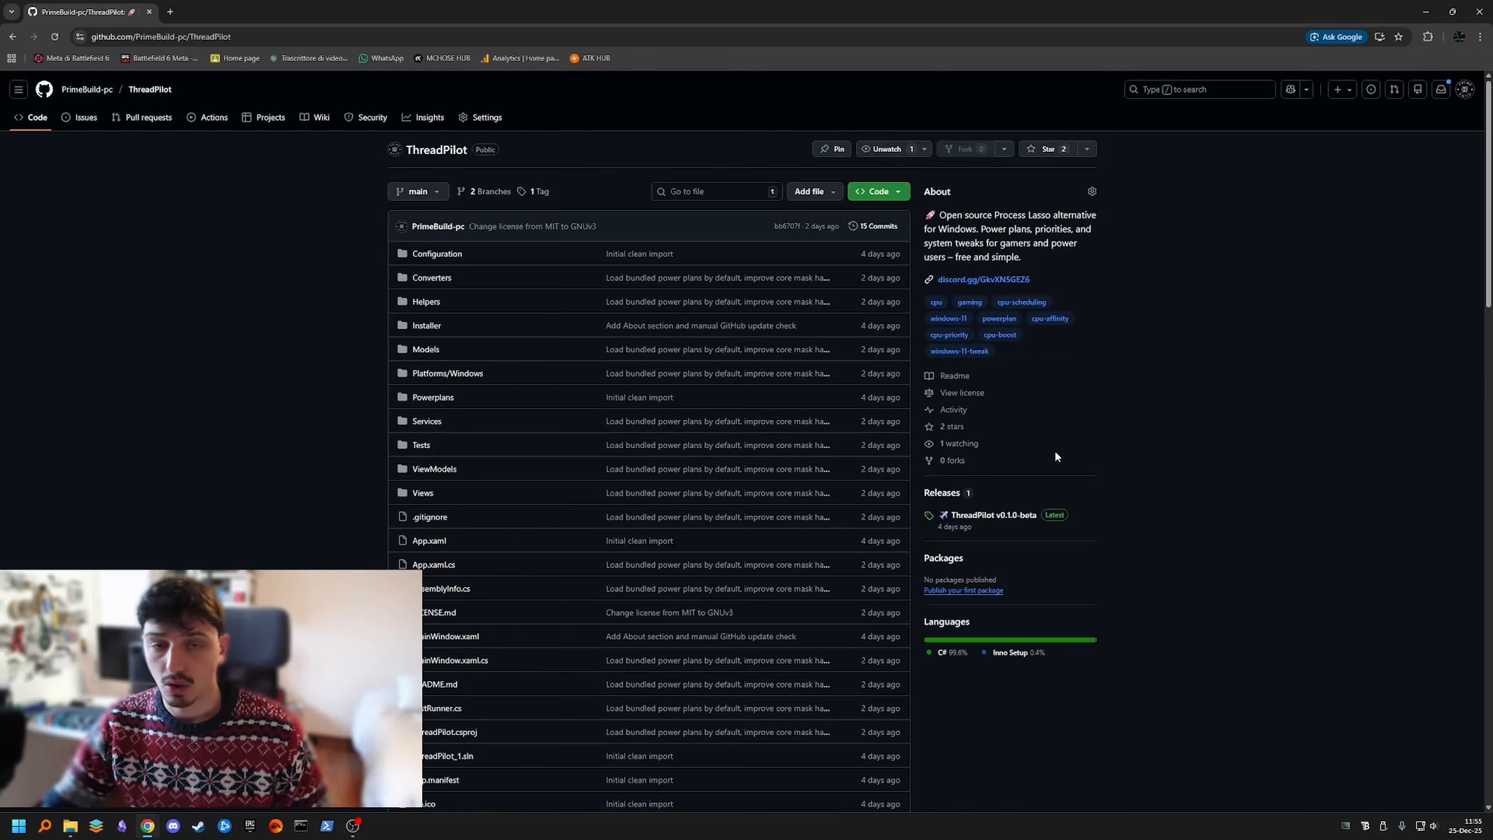
click(975, 516)
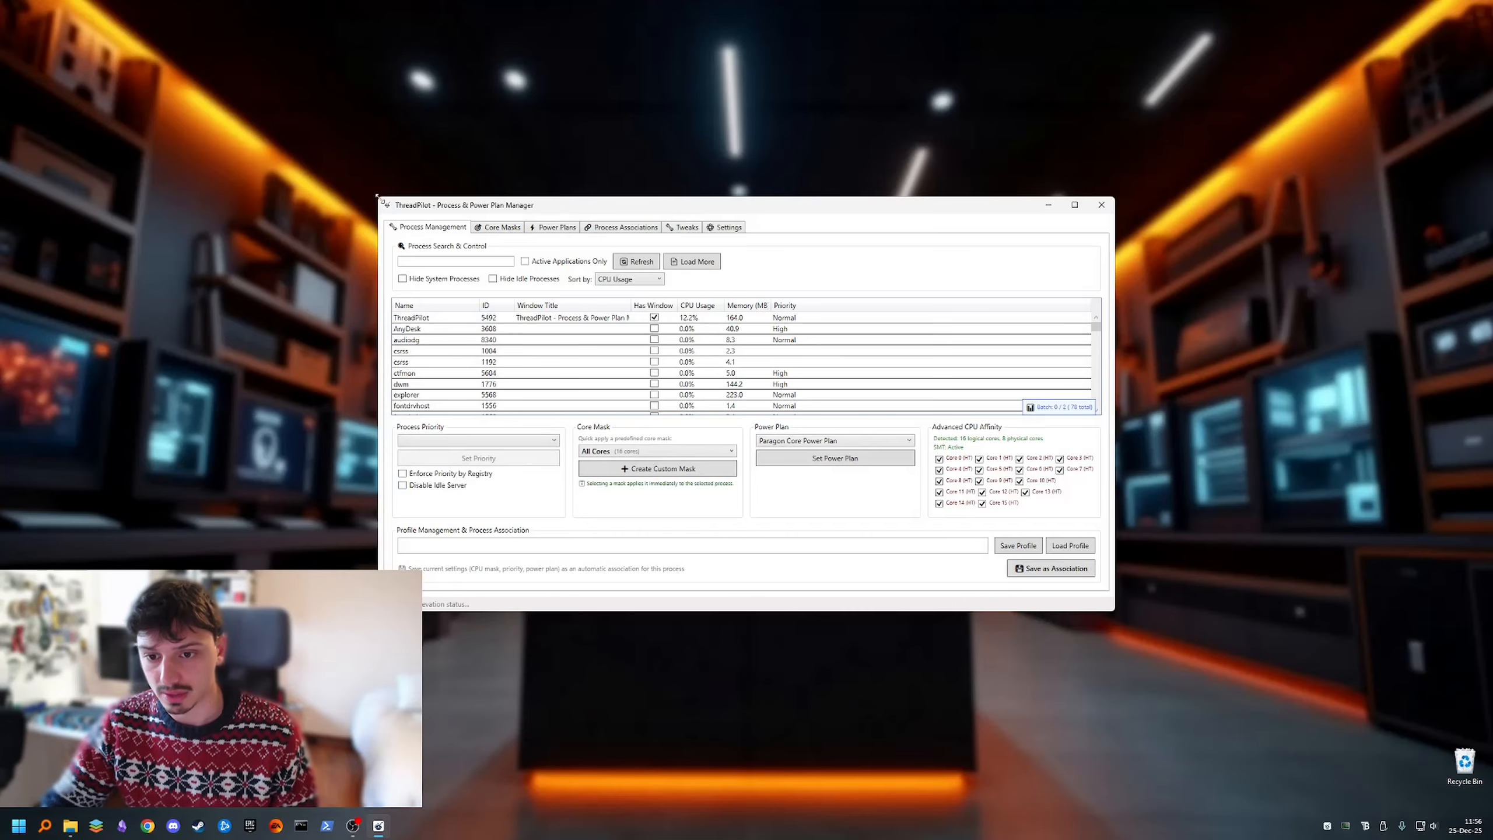
- Enlarge the ThreadPilot window and reposition it on the desktop so the whole process list and controls fit
drag(384, 199, 220, 62)
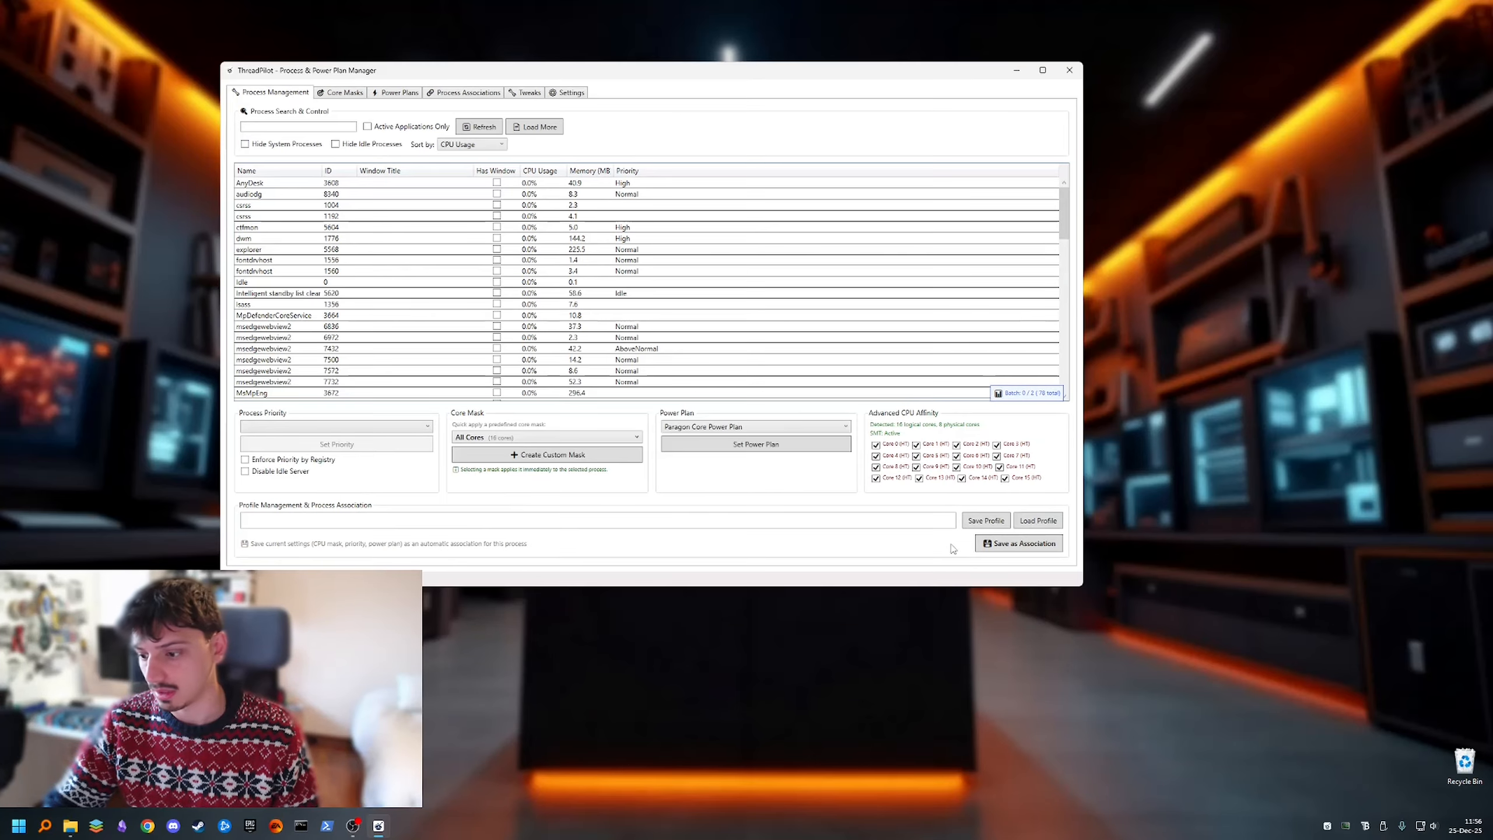
drag(751, 71, 828, 130)
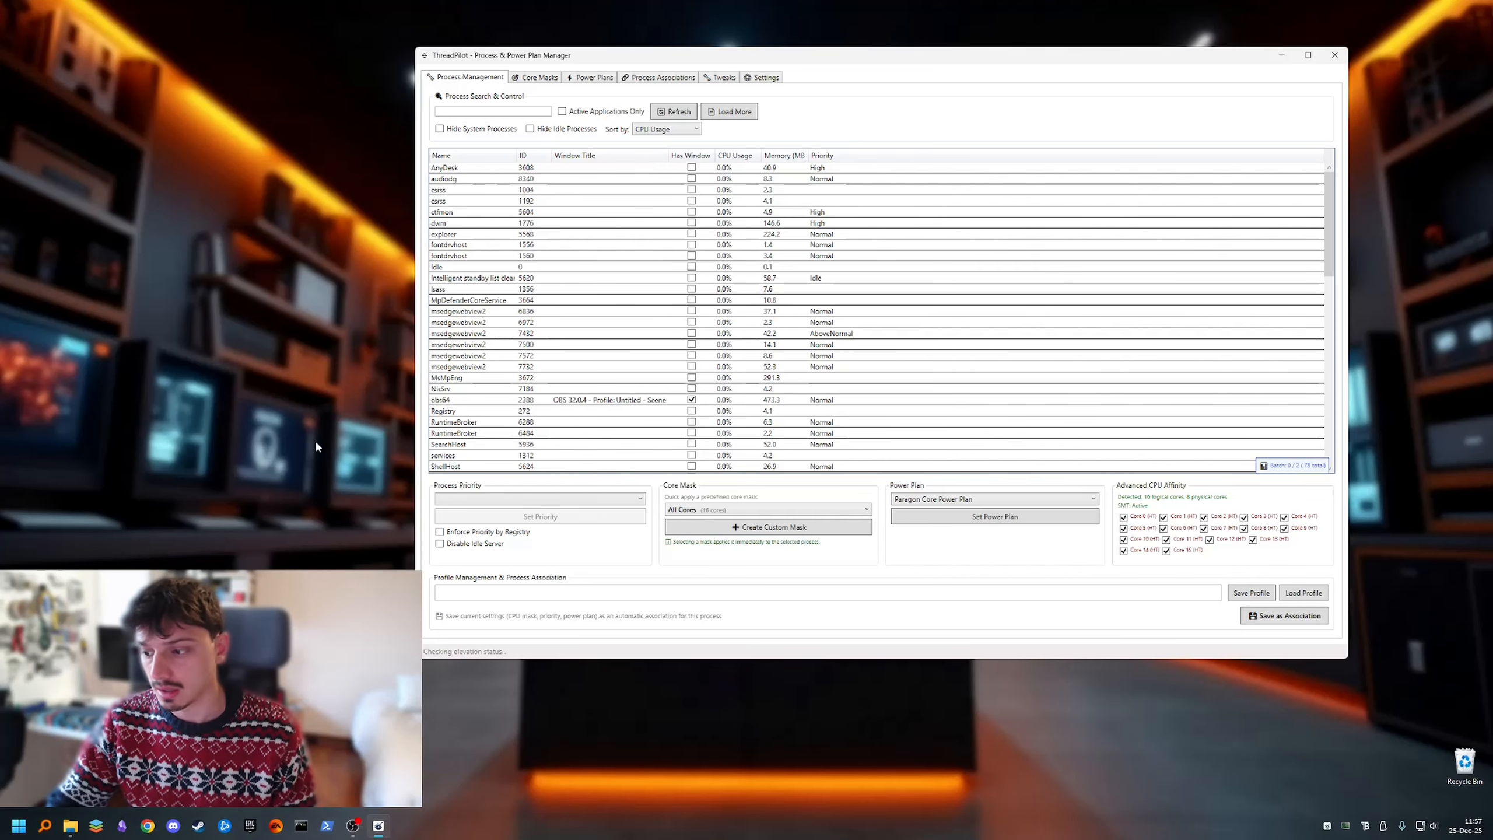
drag(793, 55, 795, 44)
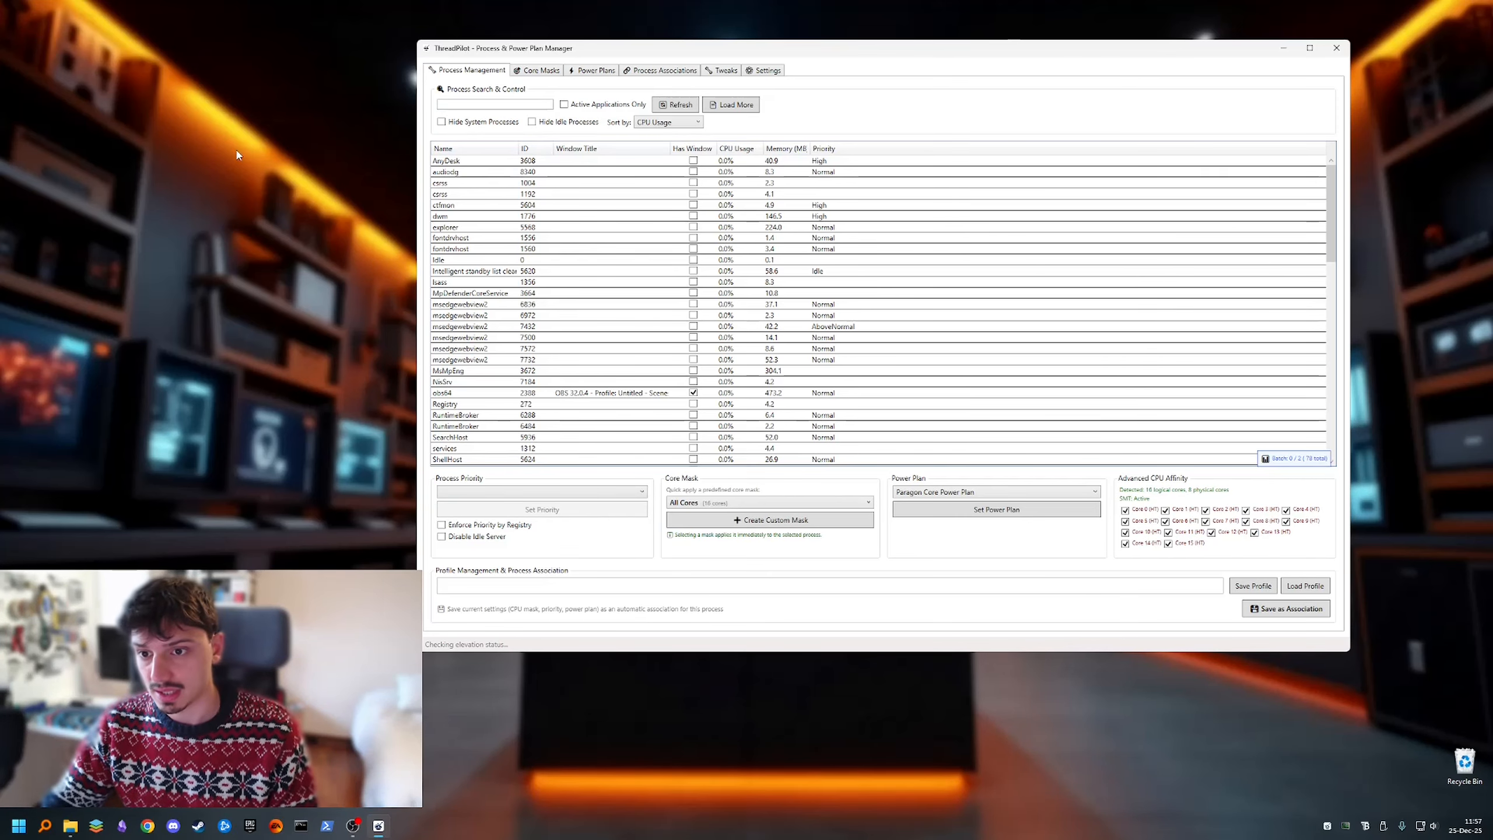
- Review the existing core masks and delete the "no core 0" mask
click(541, 72)
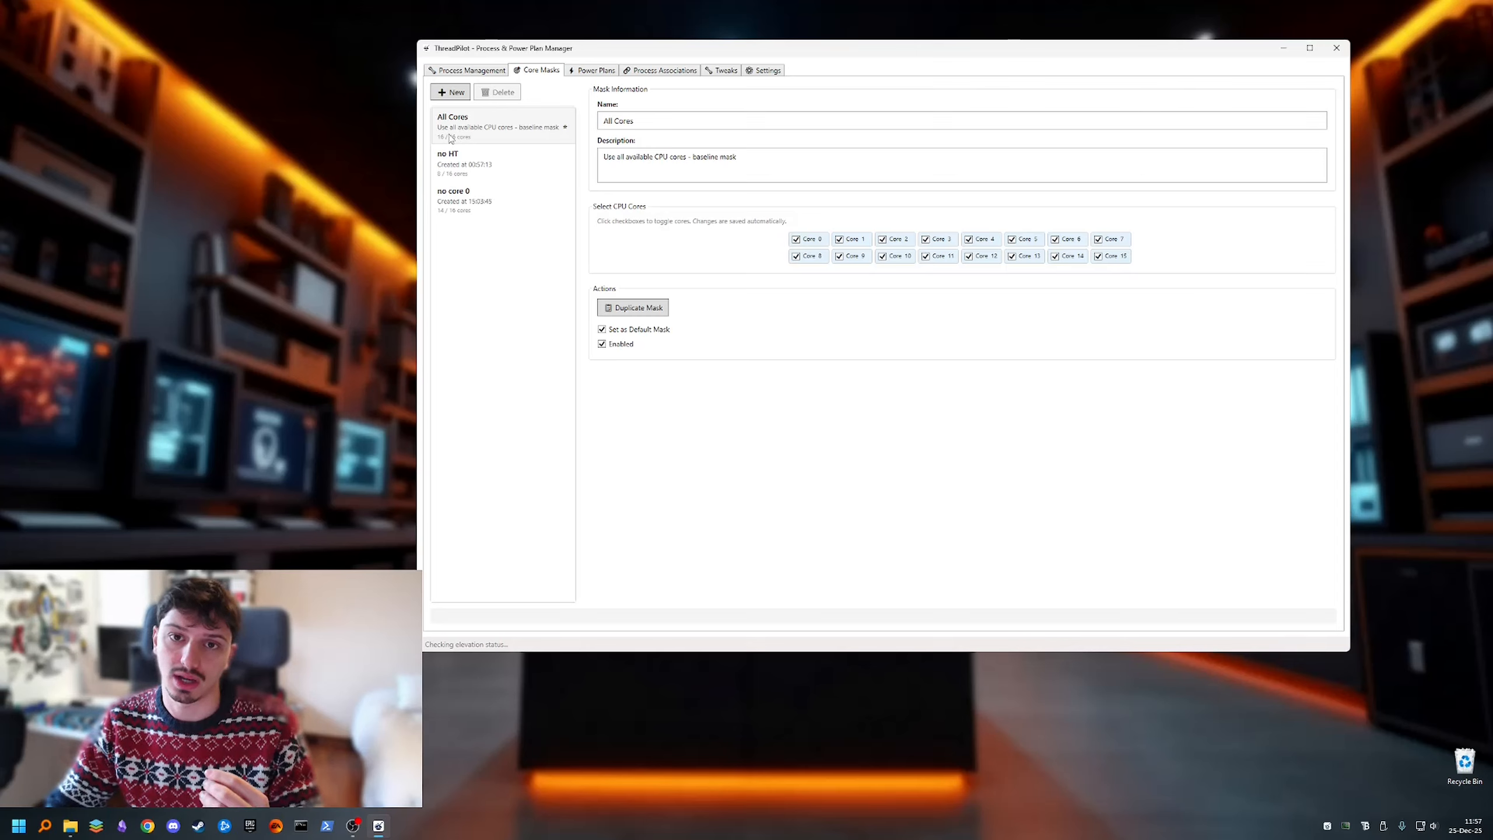
click(491, 162)
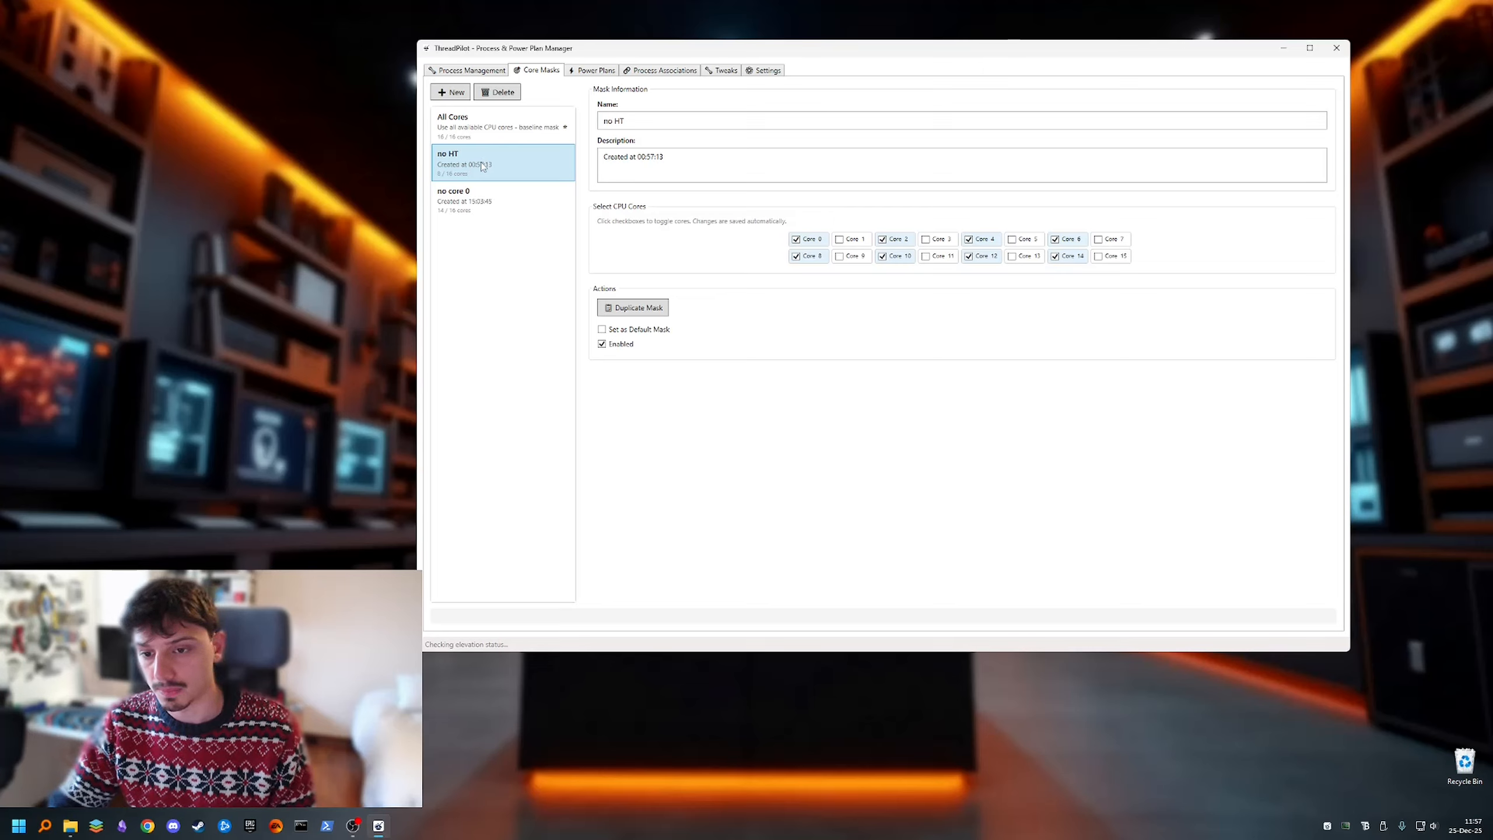
click(493, 195)
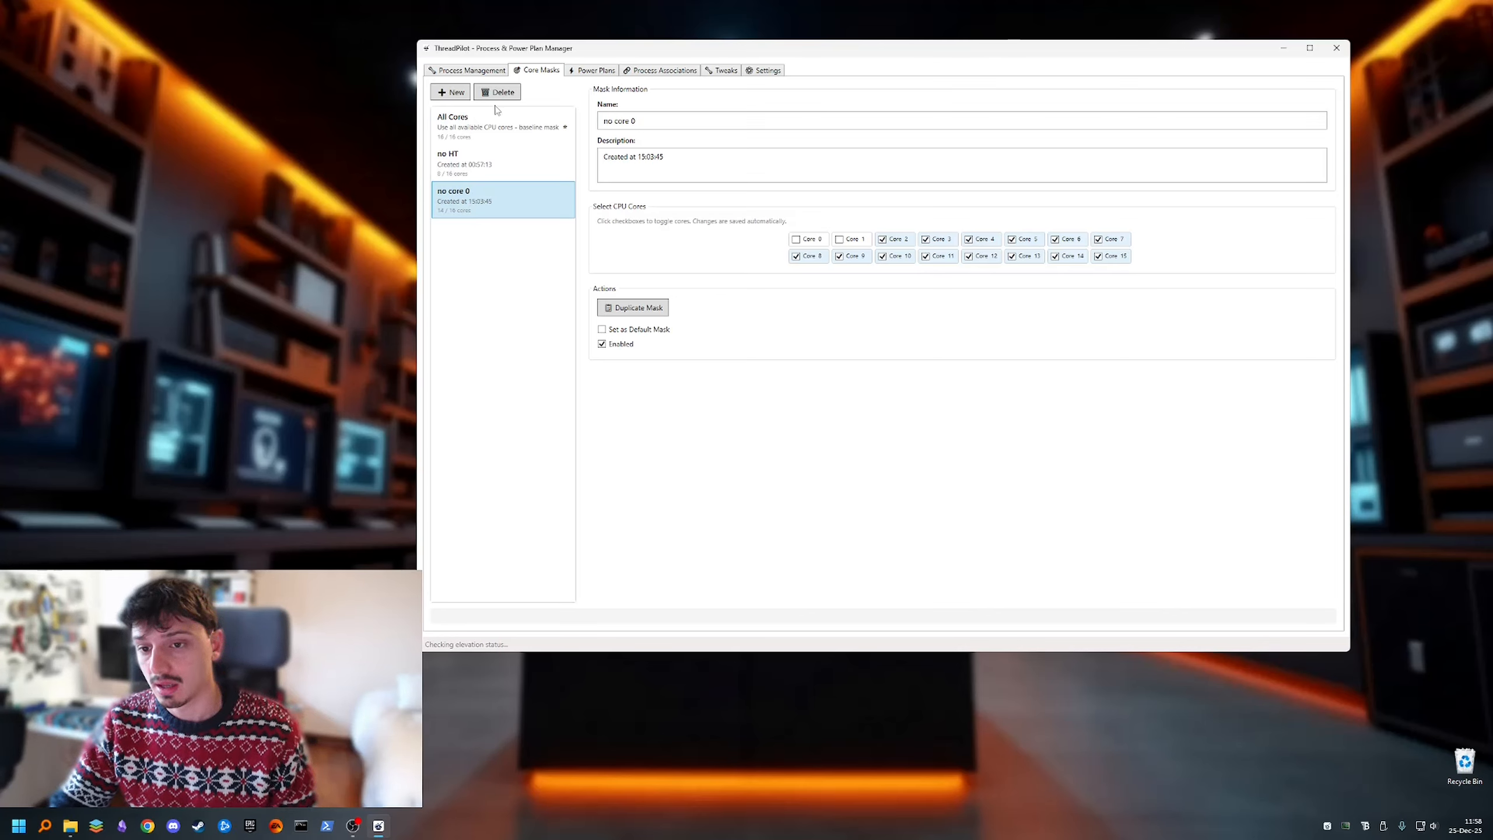
click(511, 93)
click(778, 452)
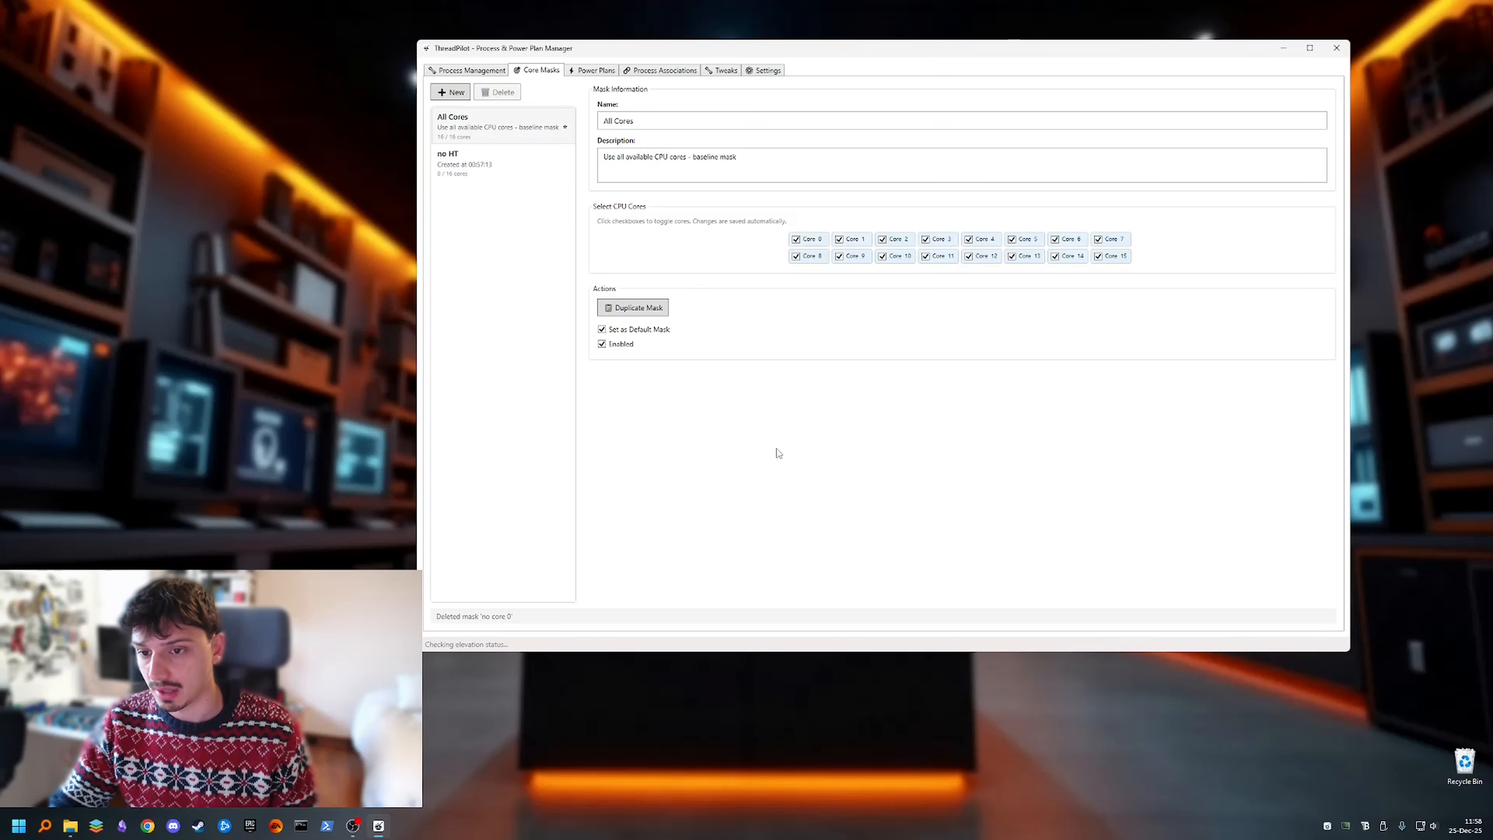
- Create a new core mask named "no core 0" that excludes Core 0 and Core 1
click(450, 91)
drag(641, 121, 585, 121)
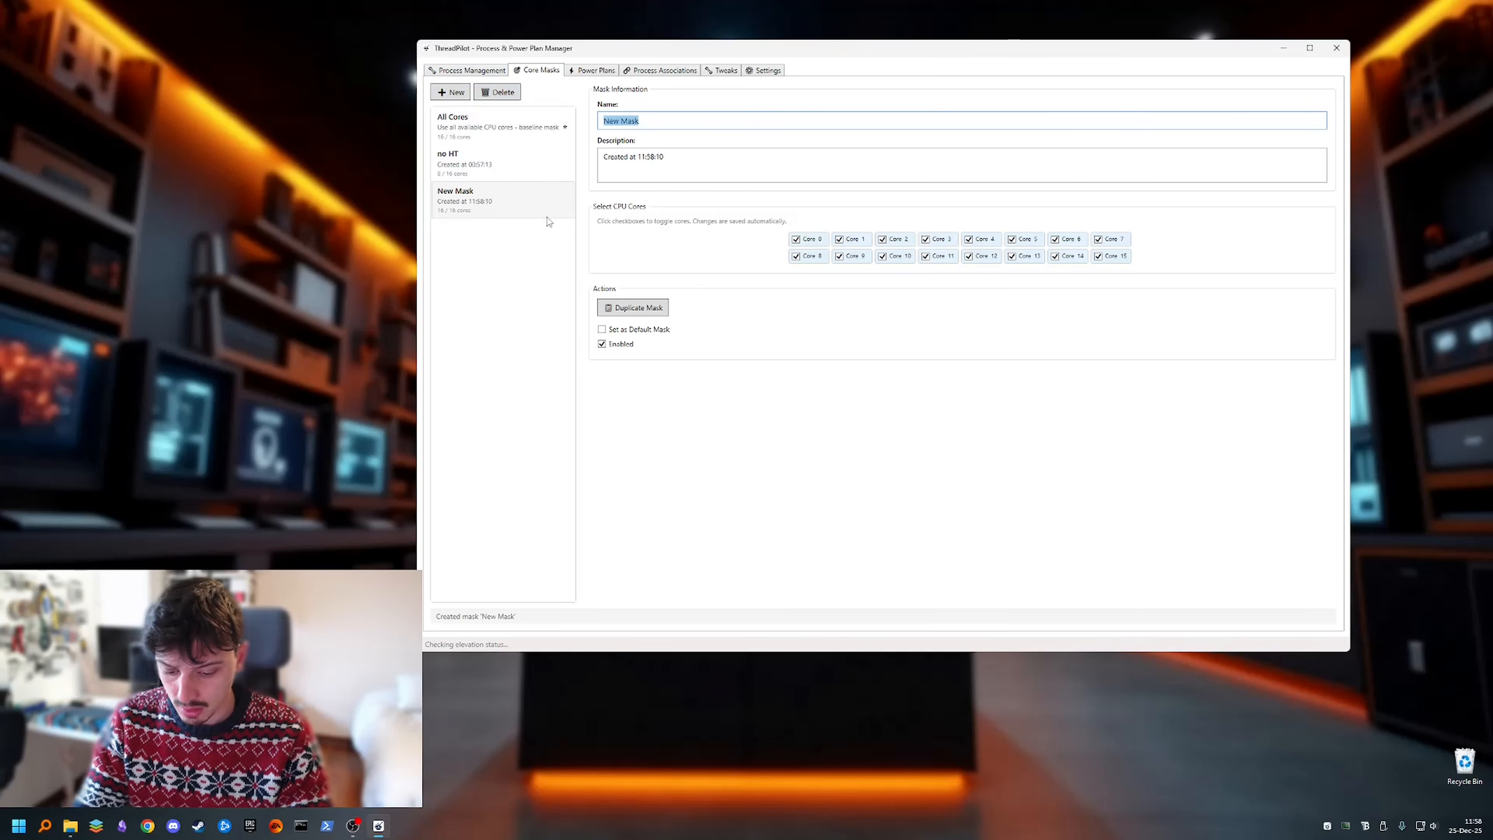
text(N)
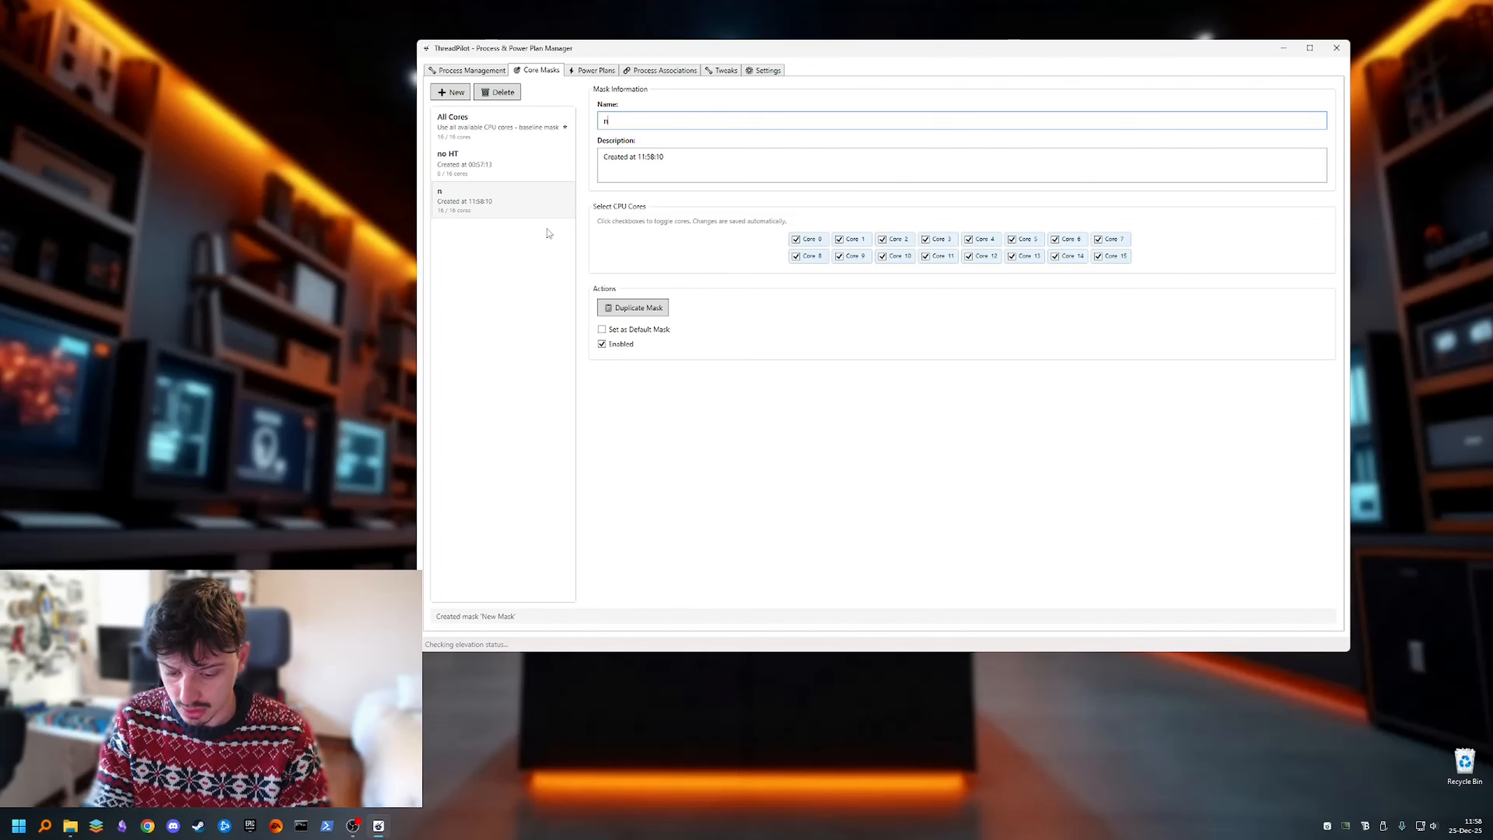
text(o core 0)
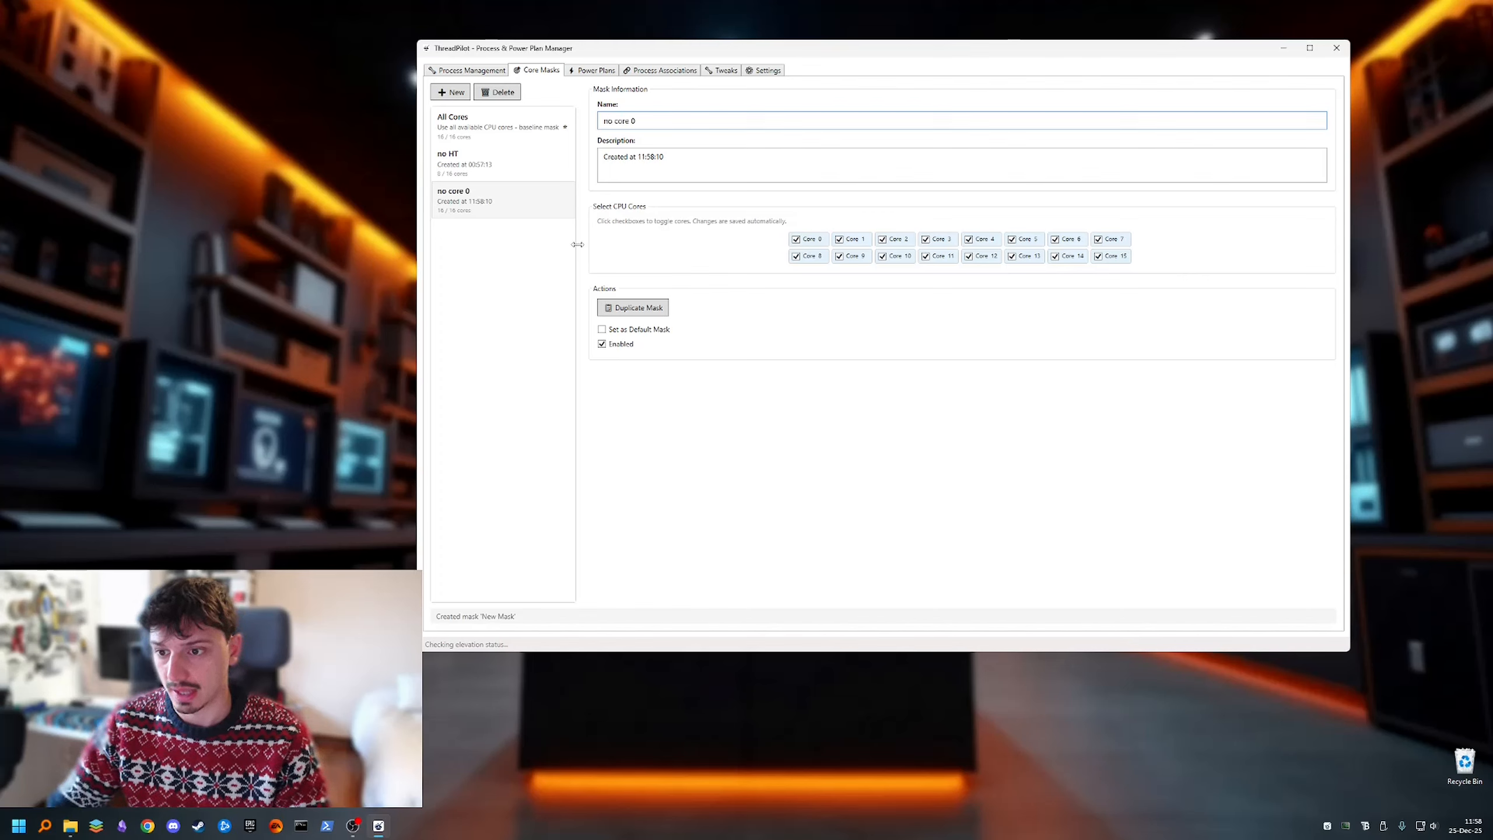
click(801, 238)
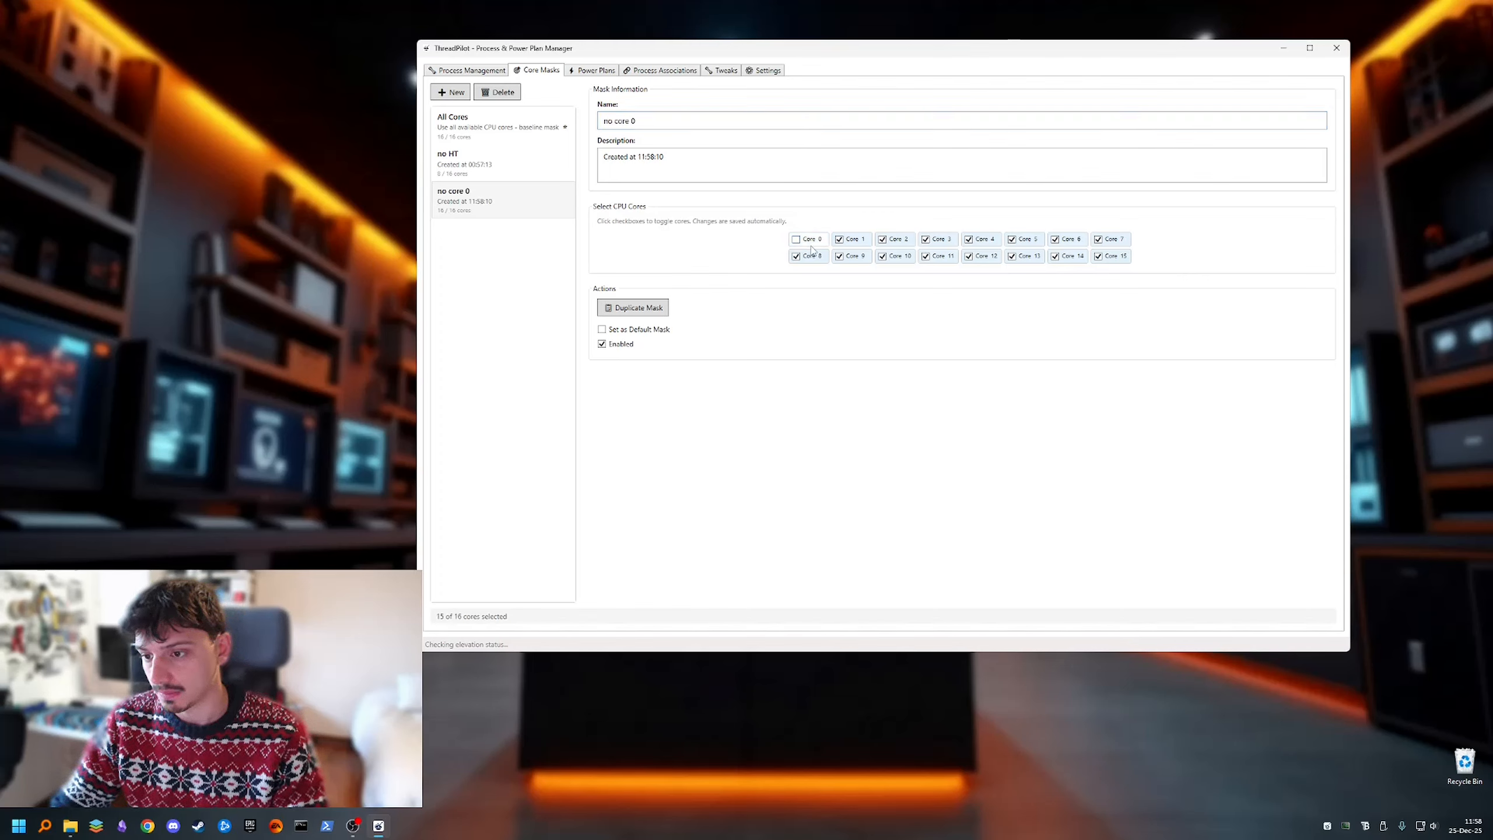
click(844, 238)
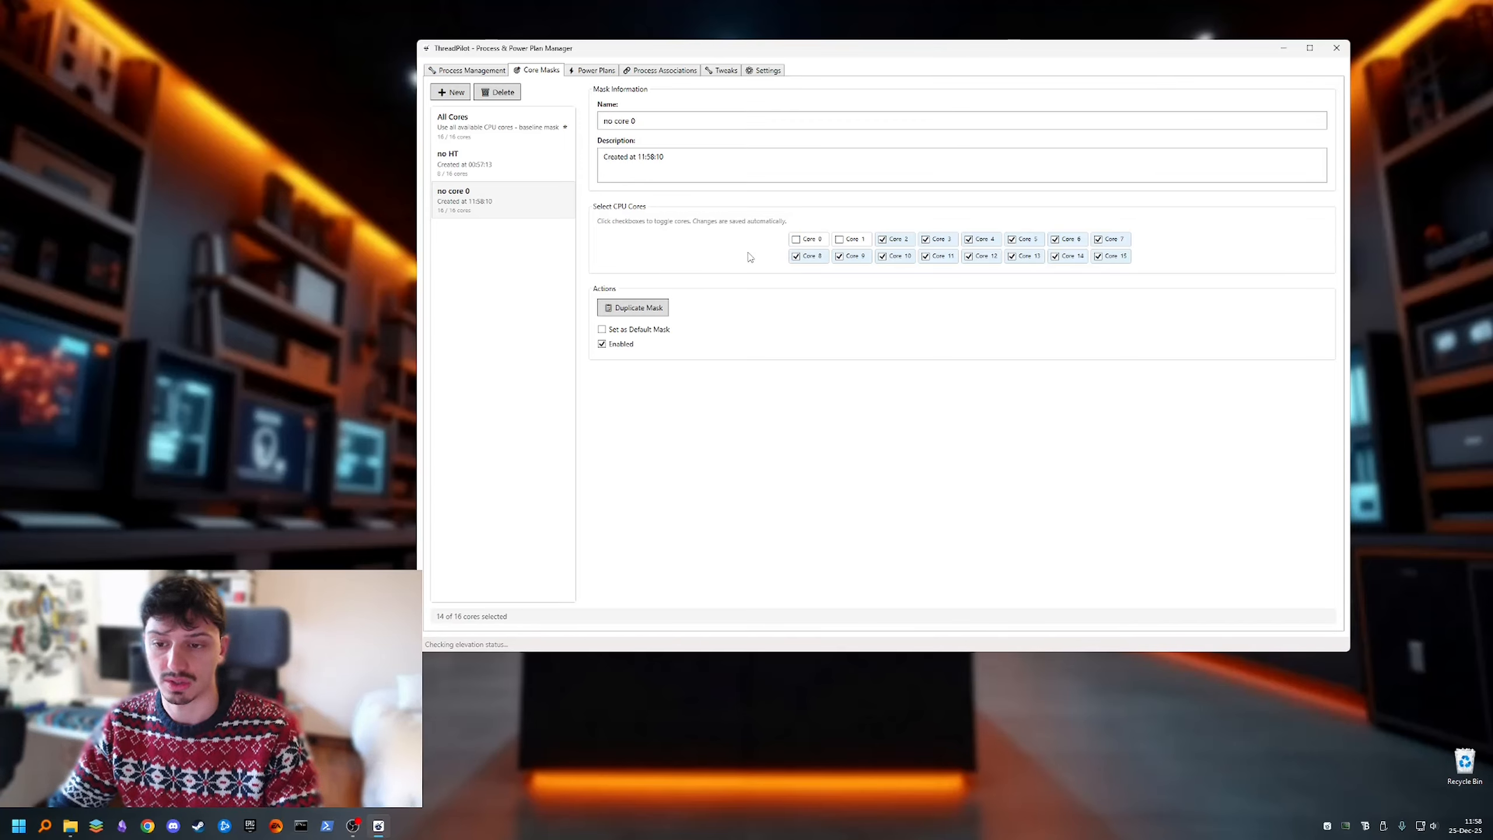
- Compare the core selections of the "no HT" and "no core 0" masks and check the process management page
click(526, 162)
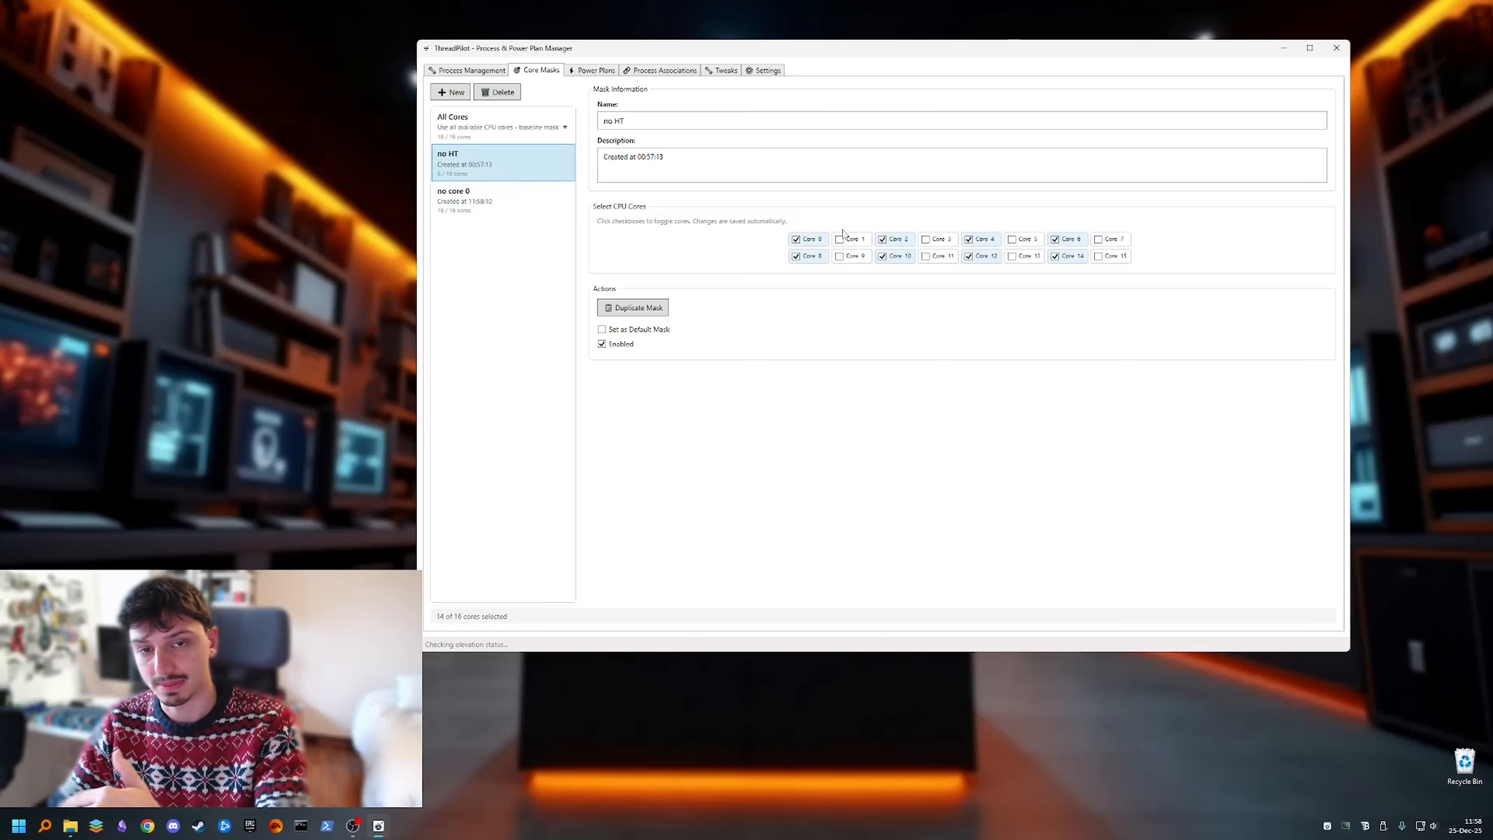
click(468, 206)
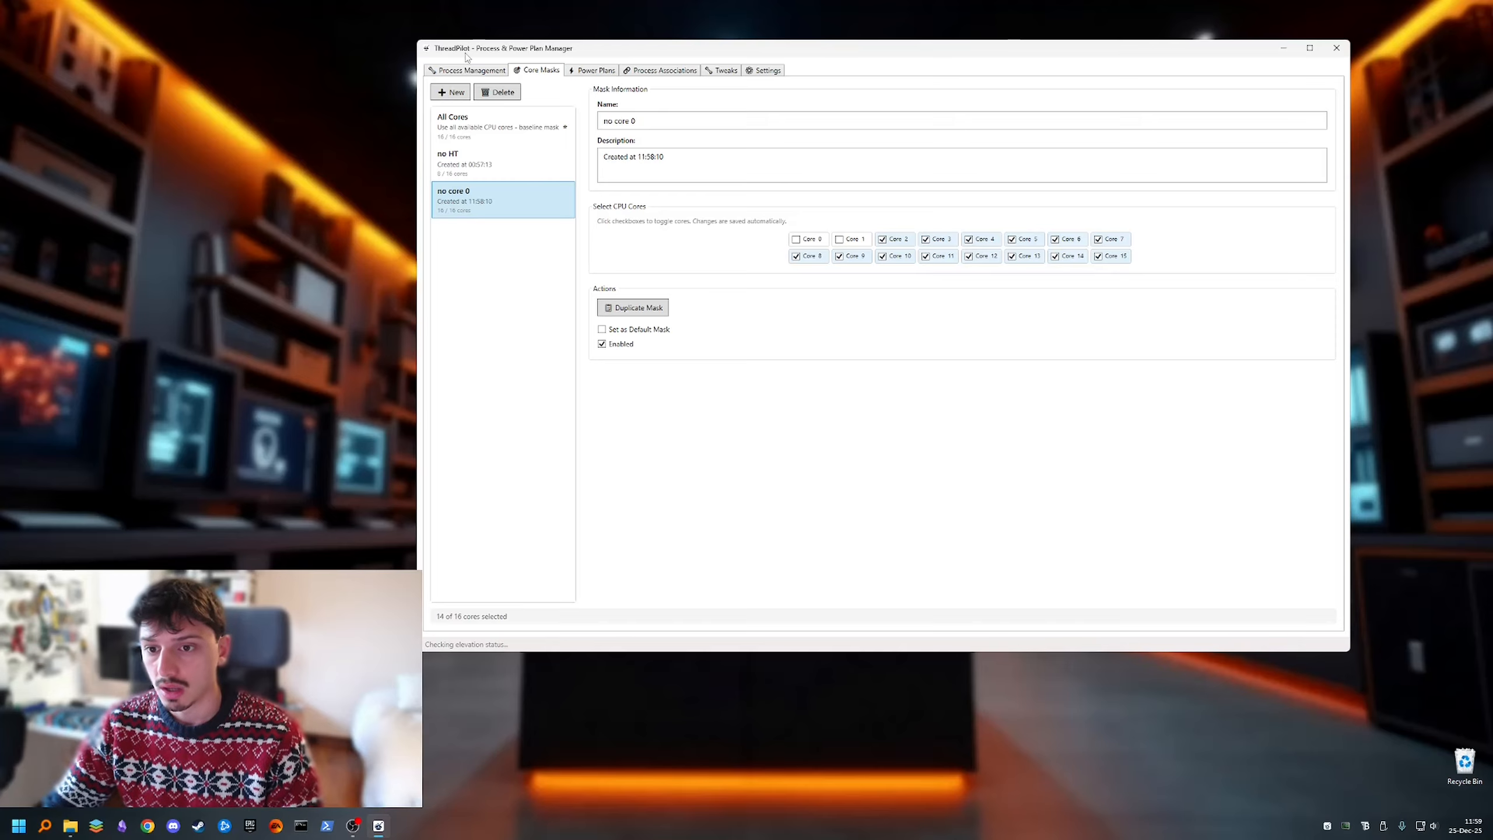
click(456, 71)
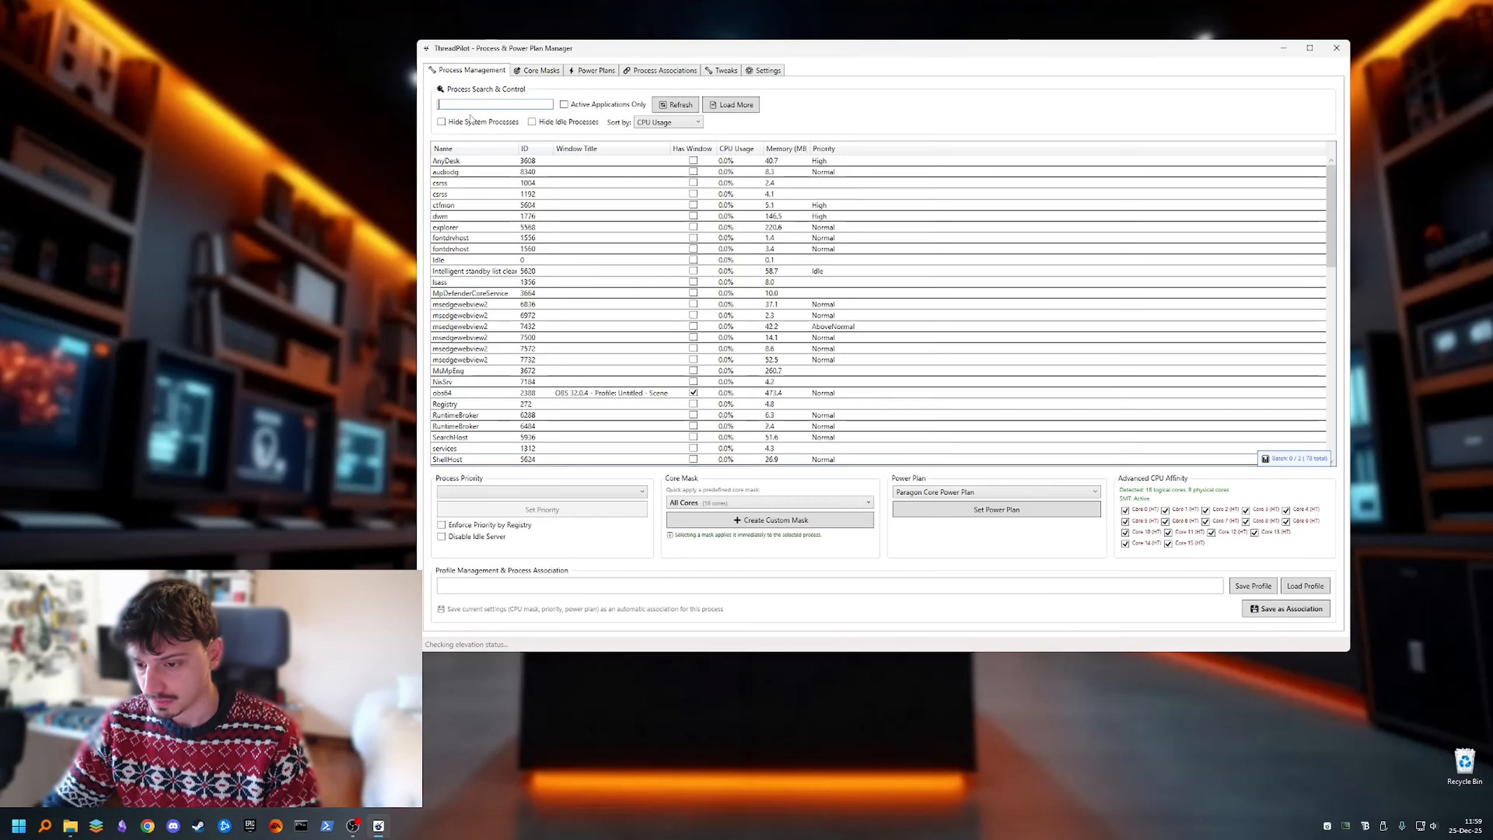
click(528, 75)
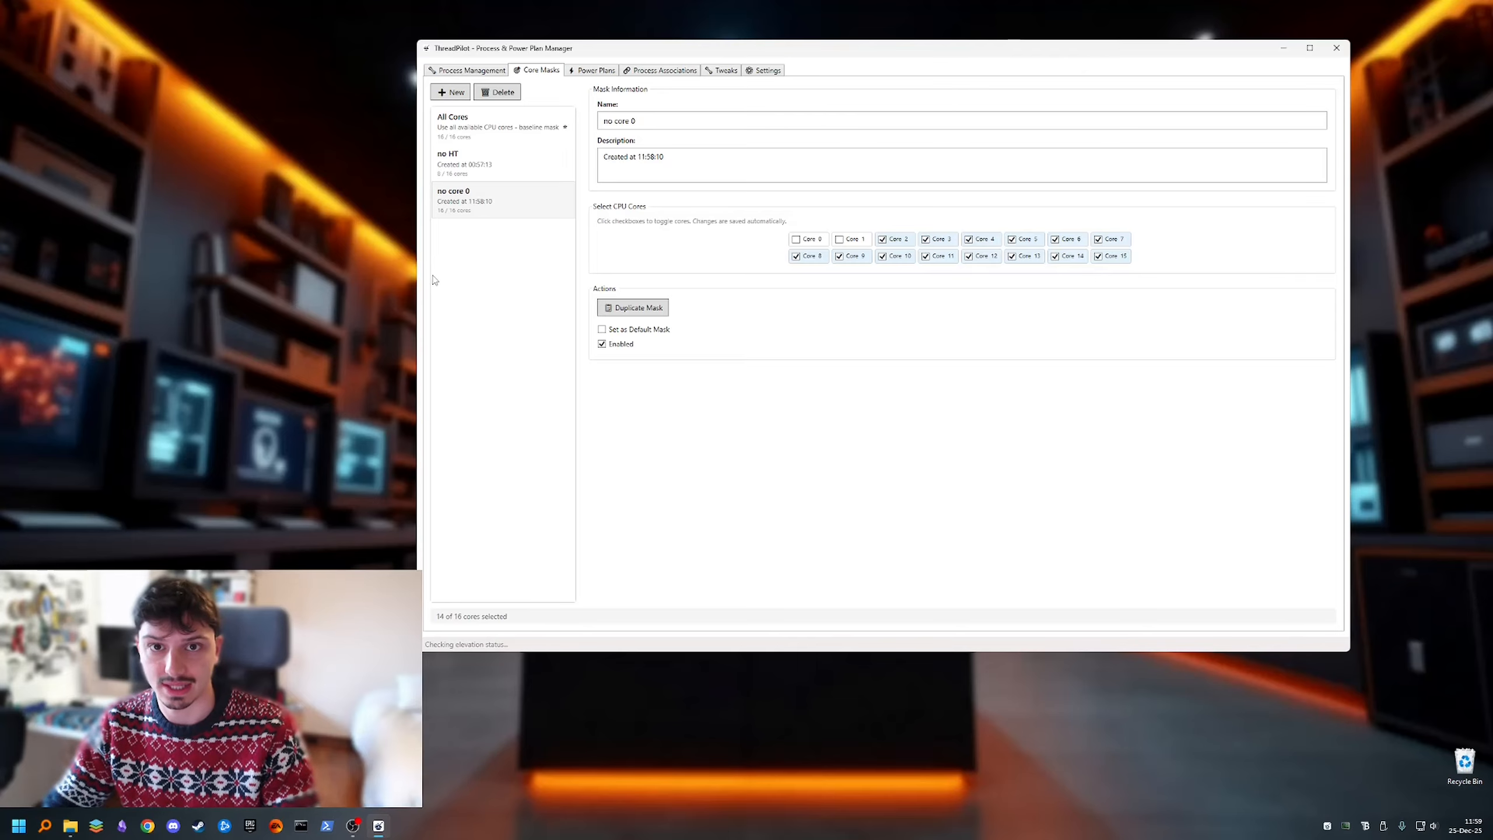
click(469, 72)
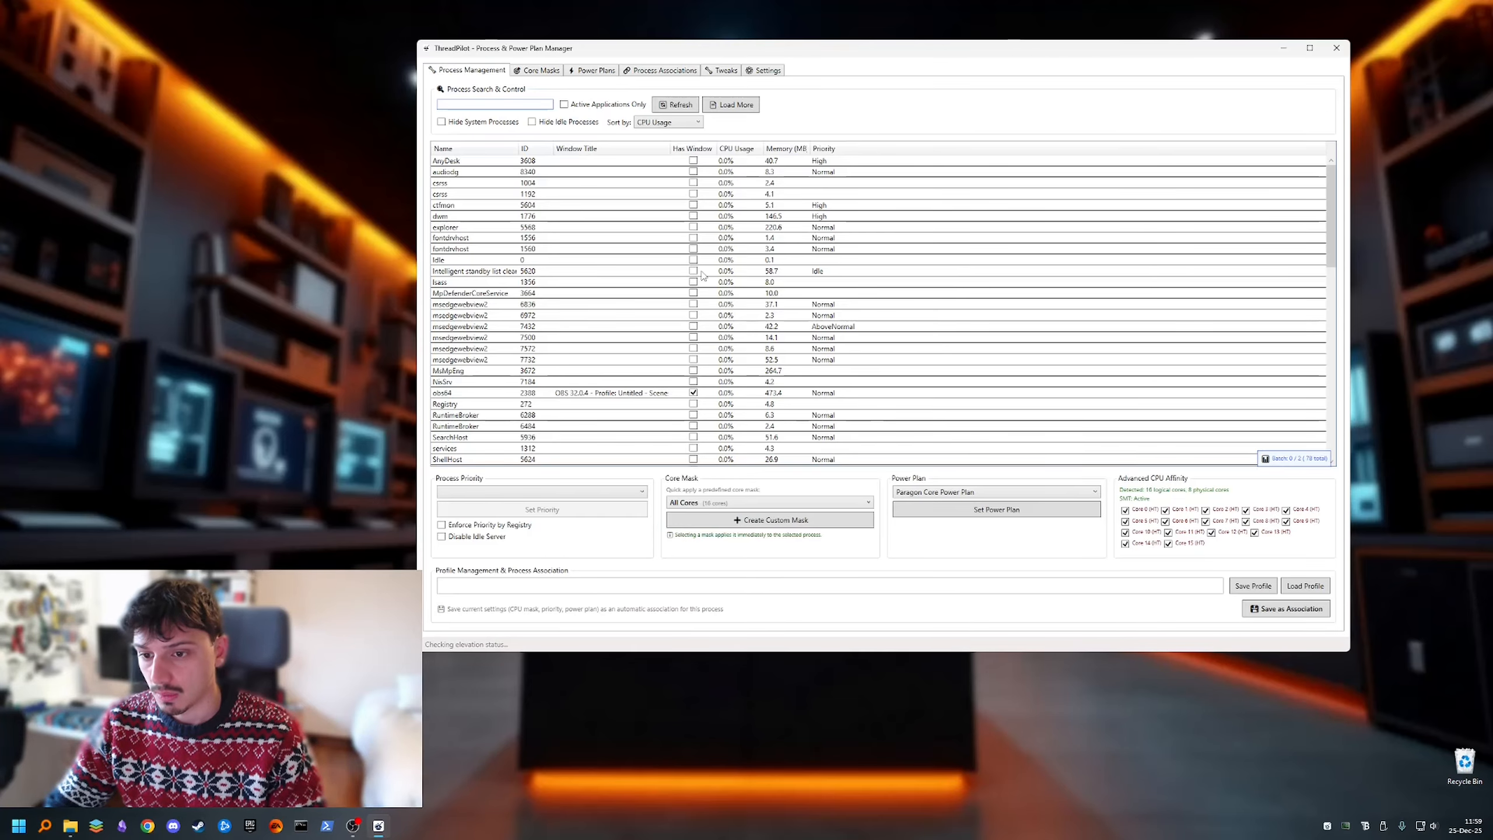
click(536, 71)
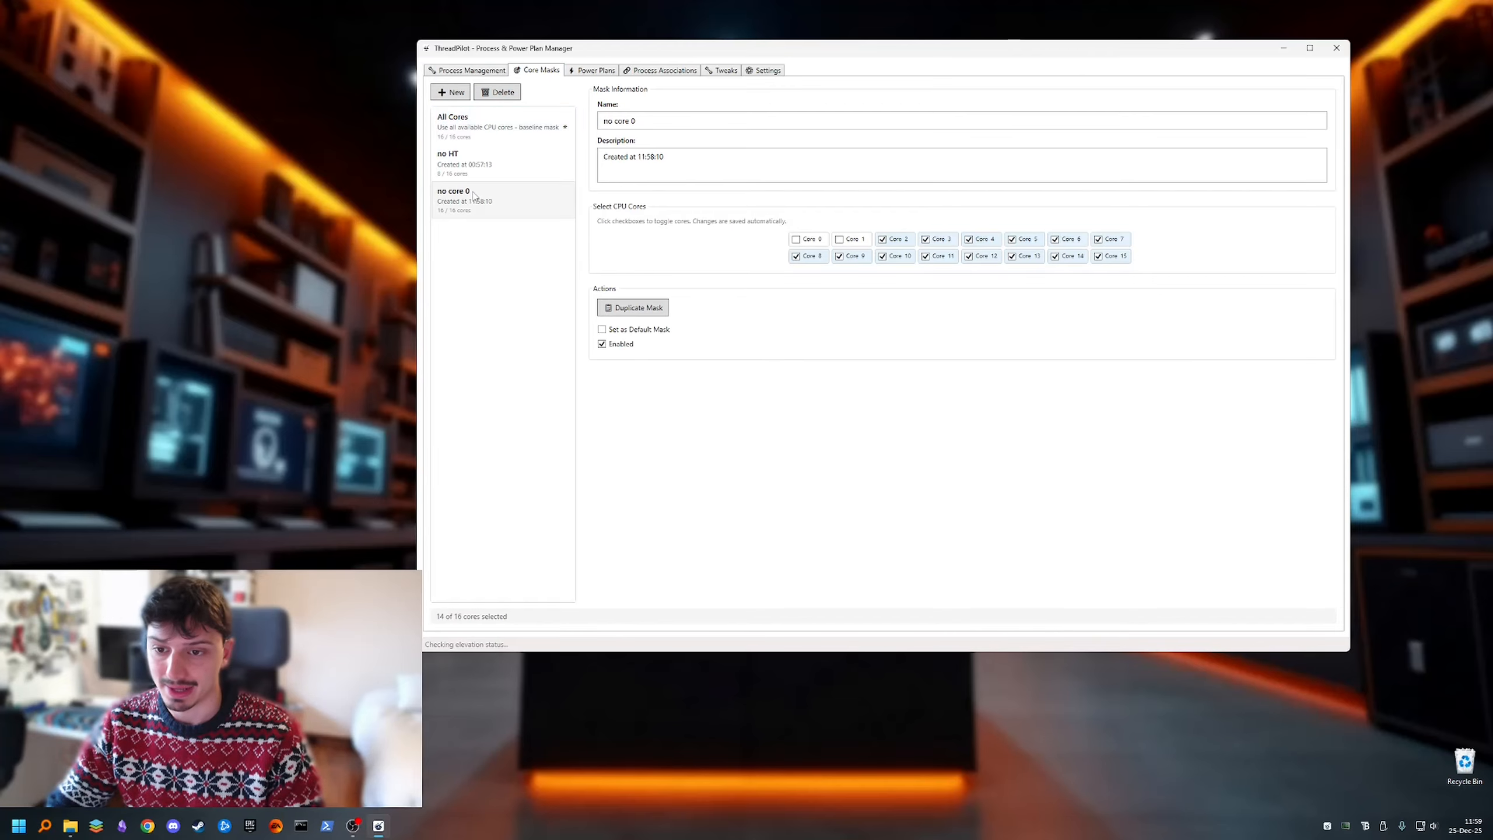
- Limit the process list to active applications only and select the obs64 process
click(474, 70)
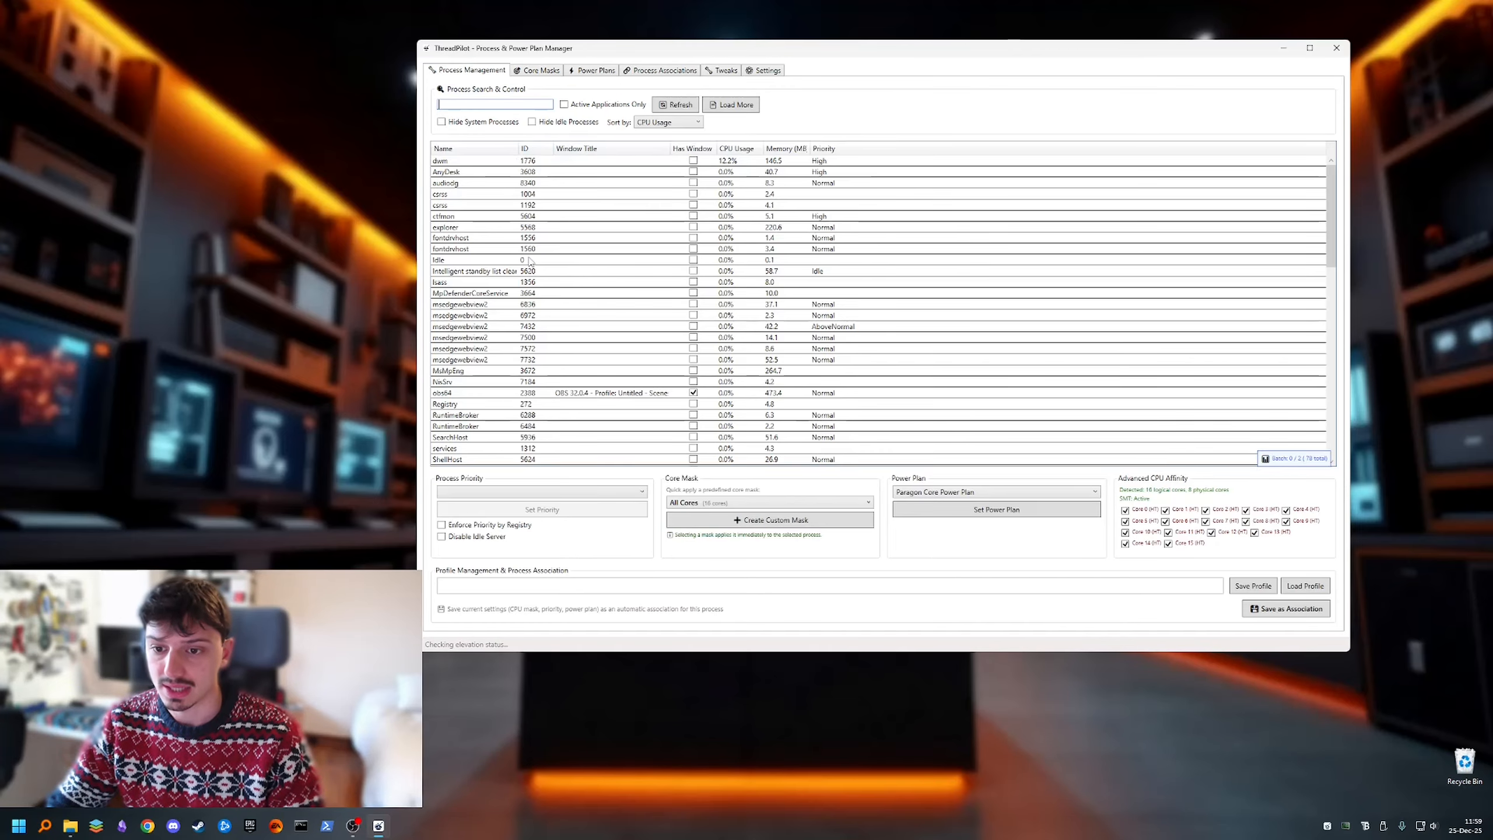
click(564, 105)
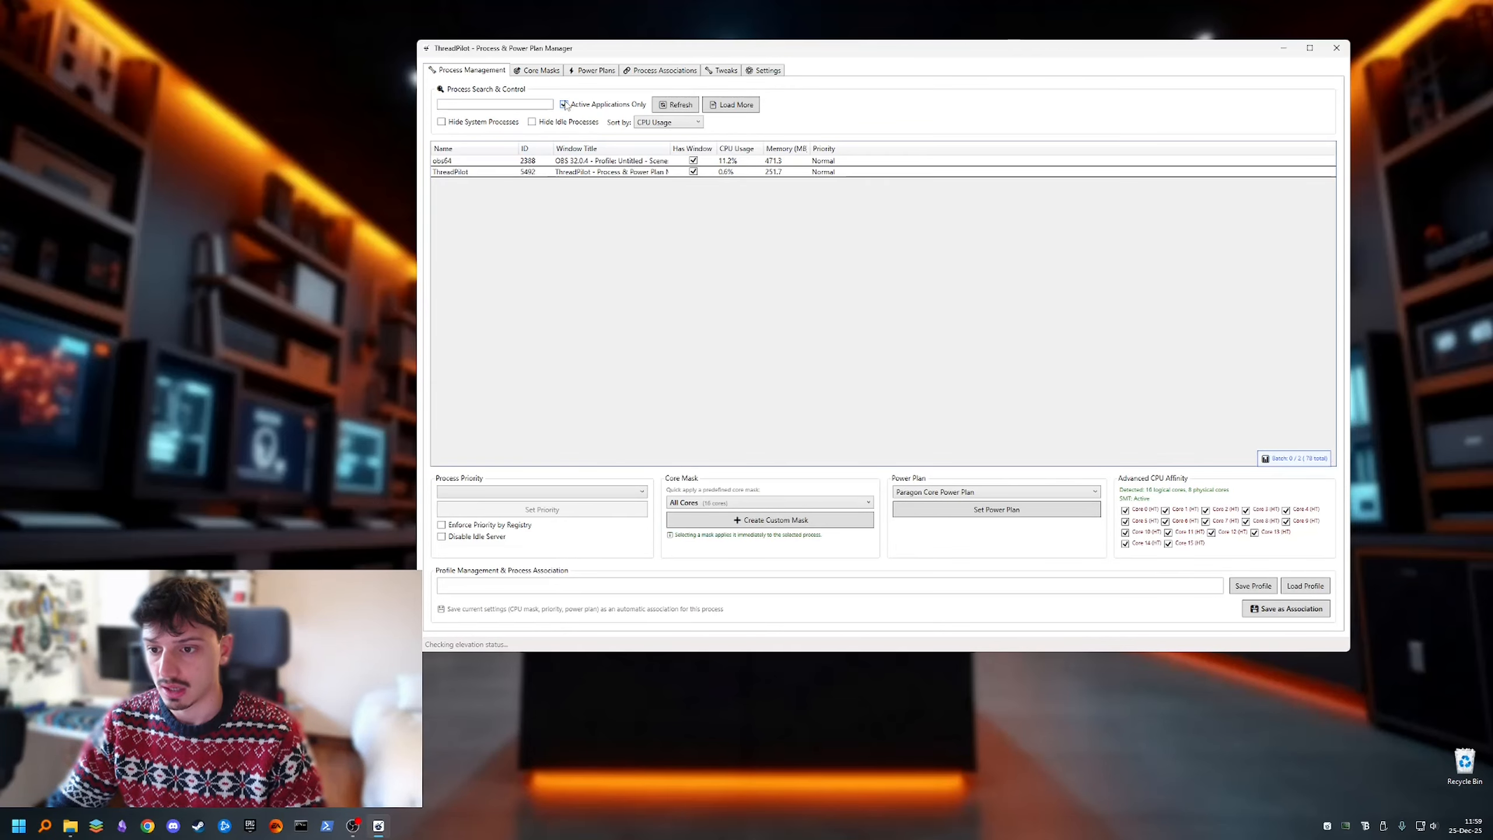
click(581, 162)
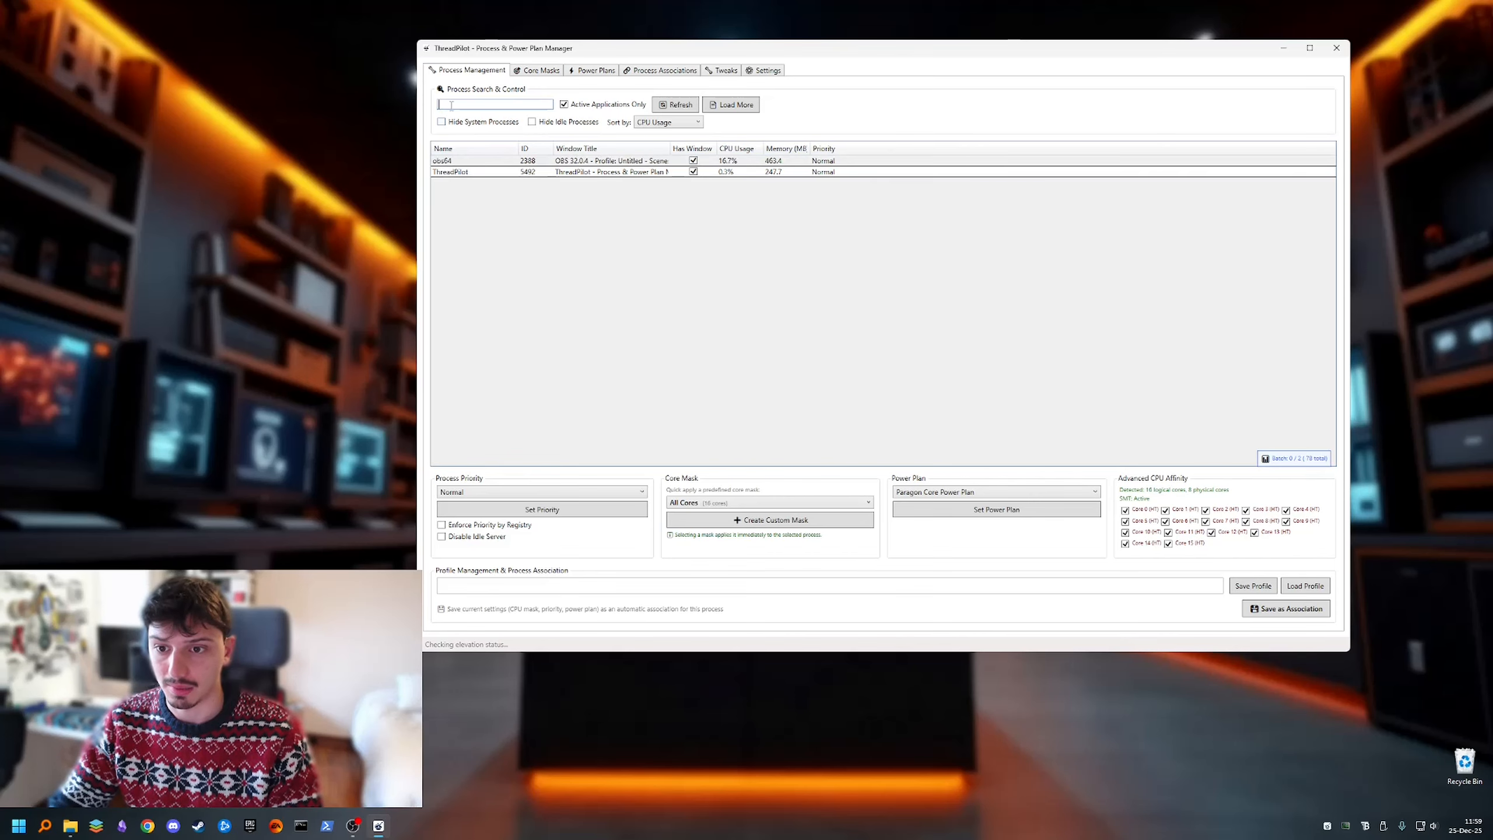
click(494, 163)
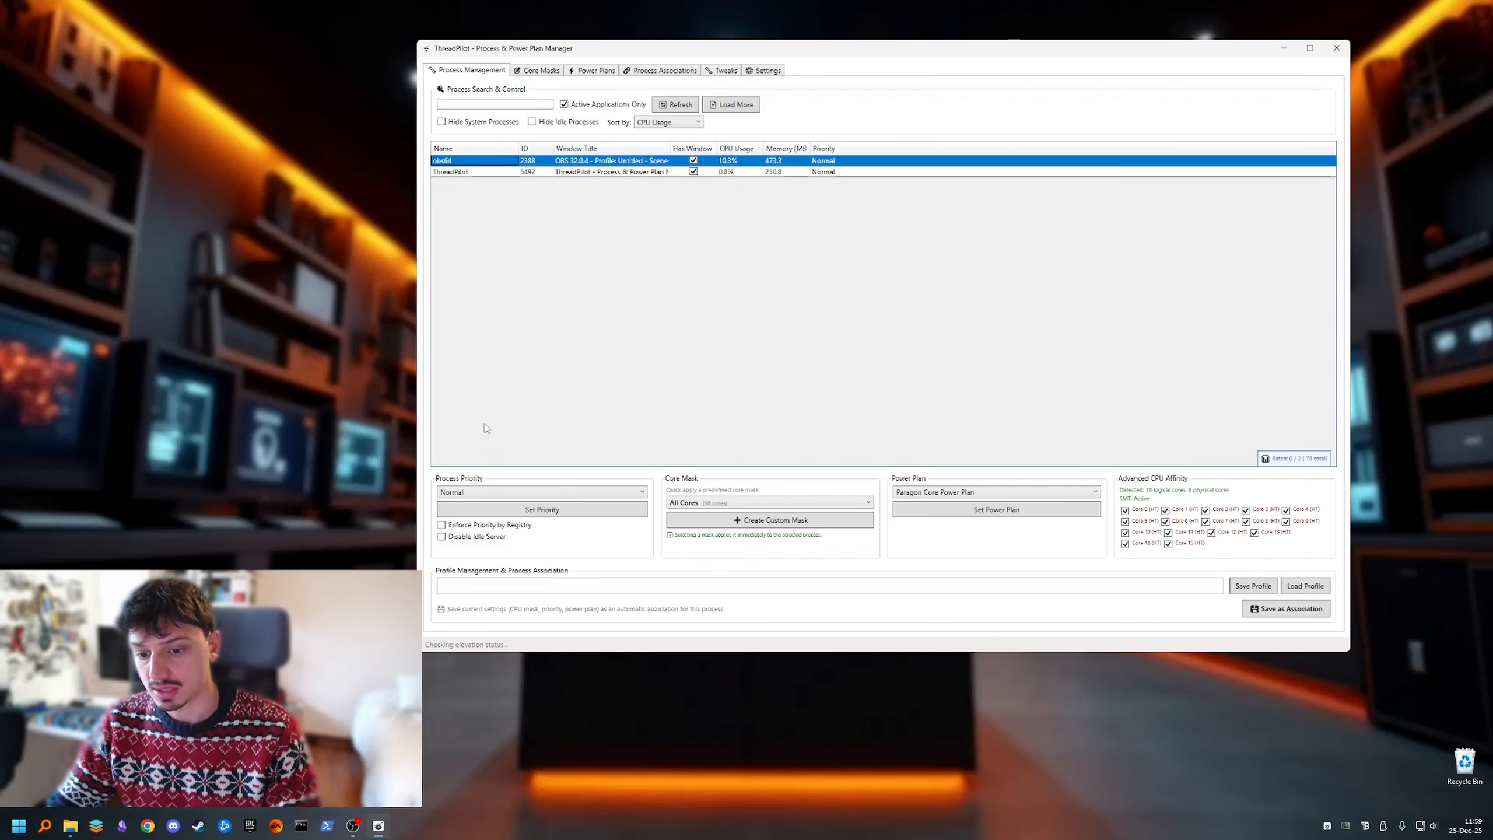
- Check the priority options for obs64 and apply the "no core 0" core mask to it
click(479, 496)
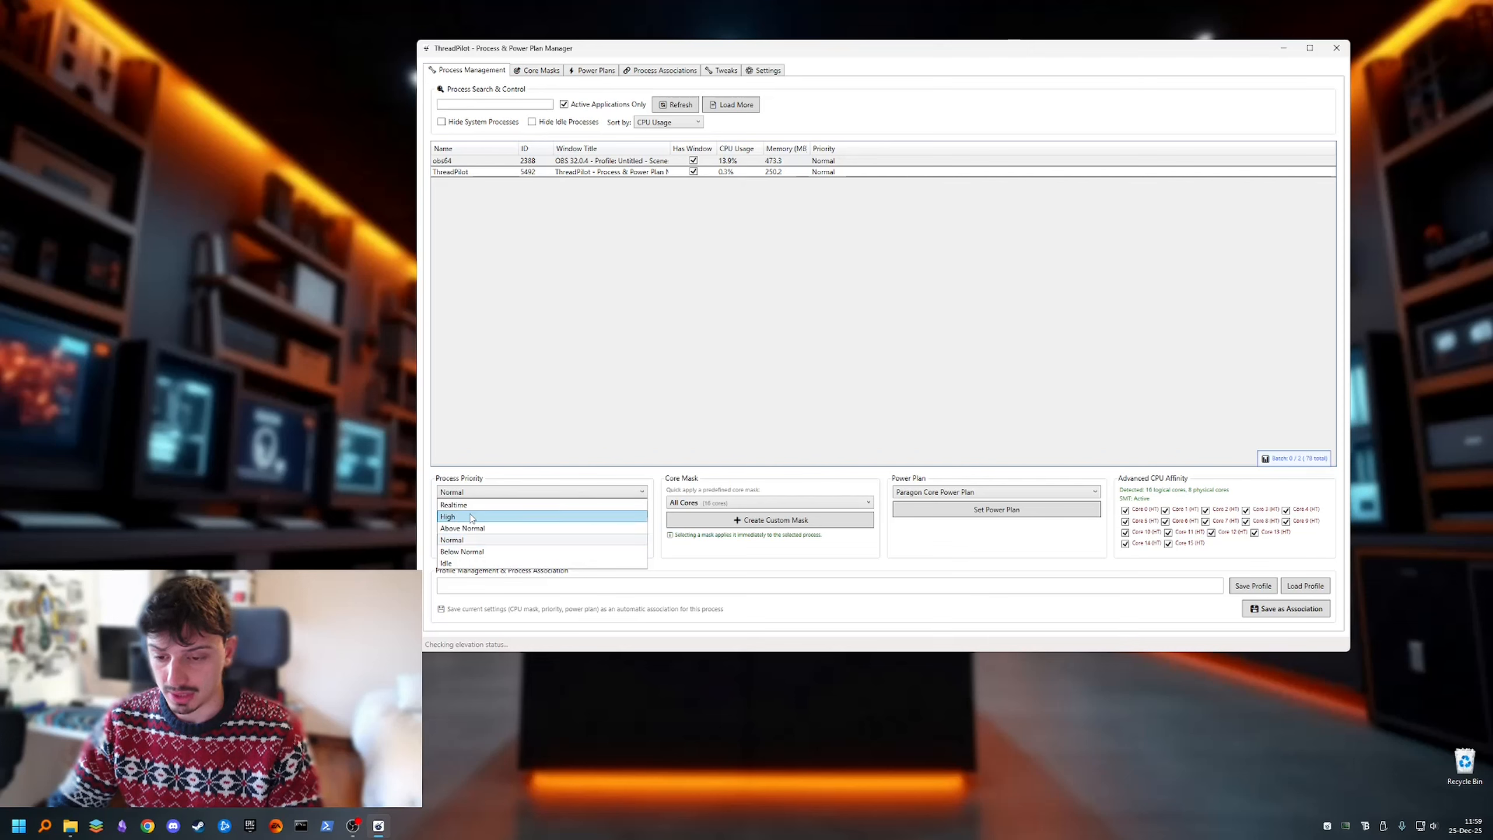
click(559, 494)
click(702, 504)
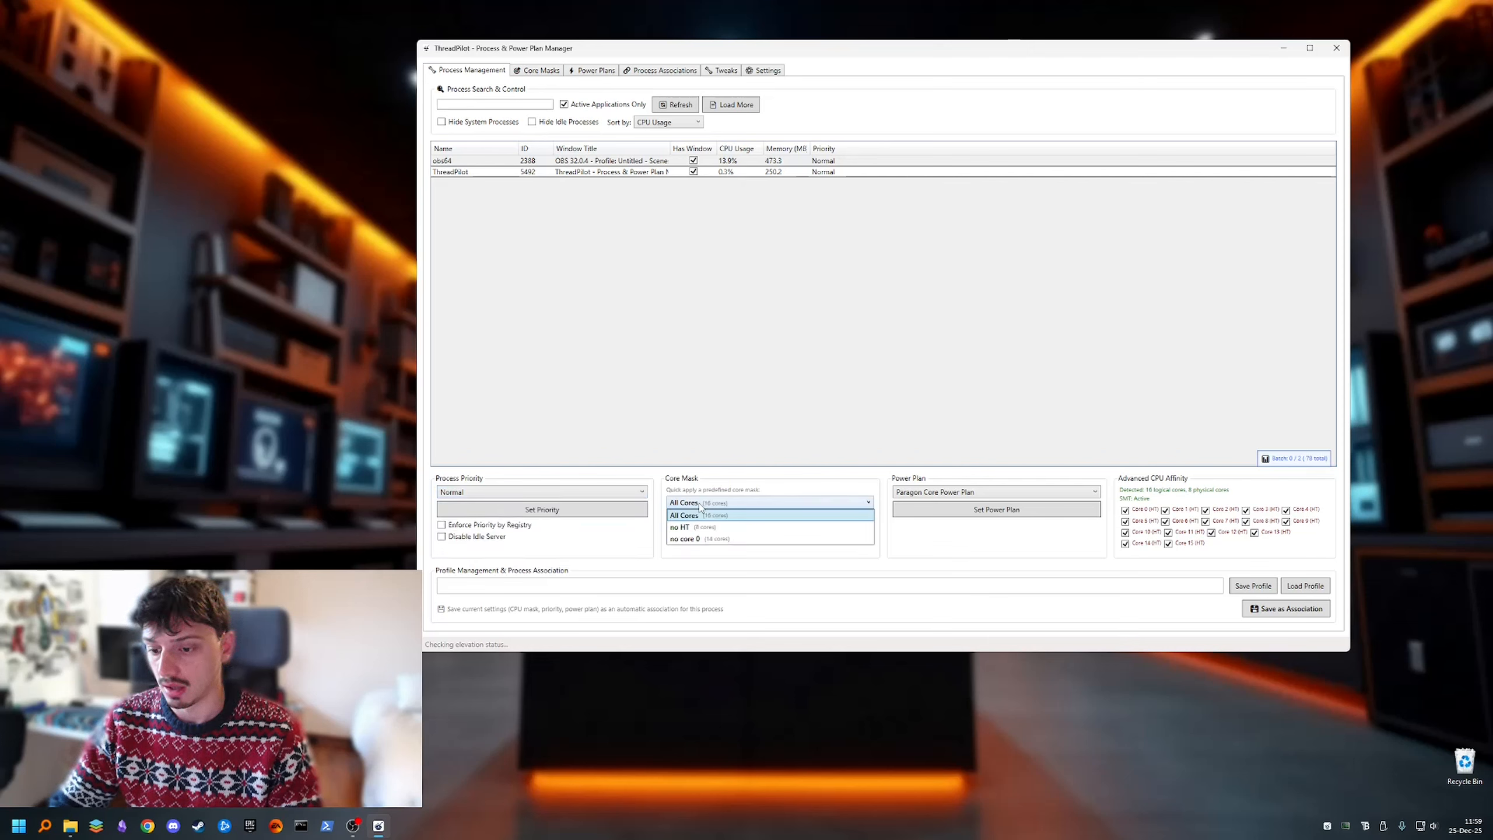
click(702, 504)
click(702, 503)
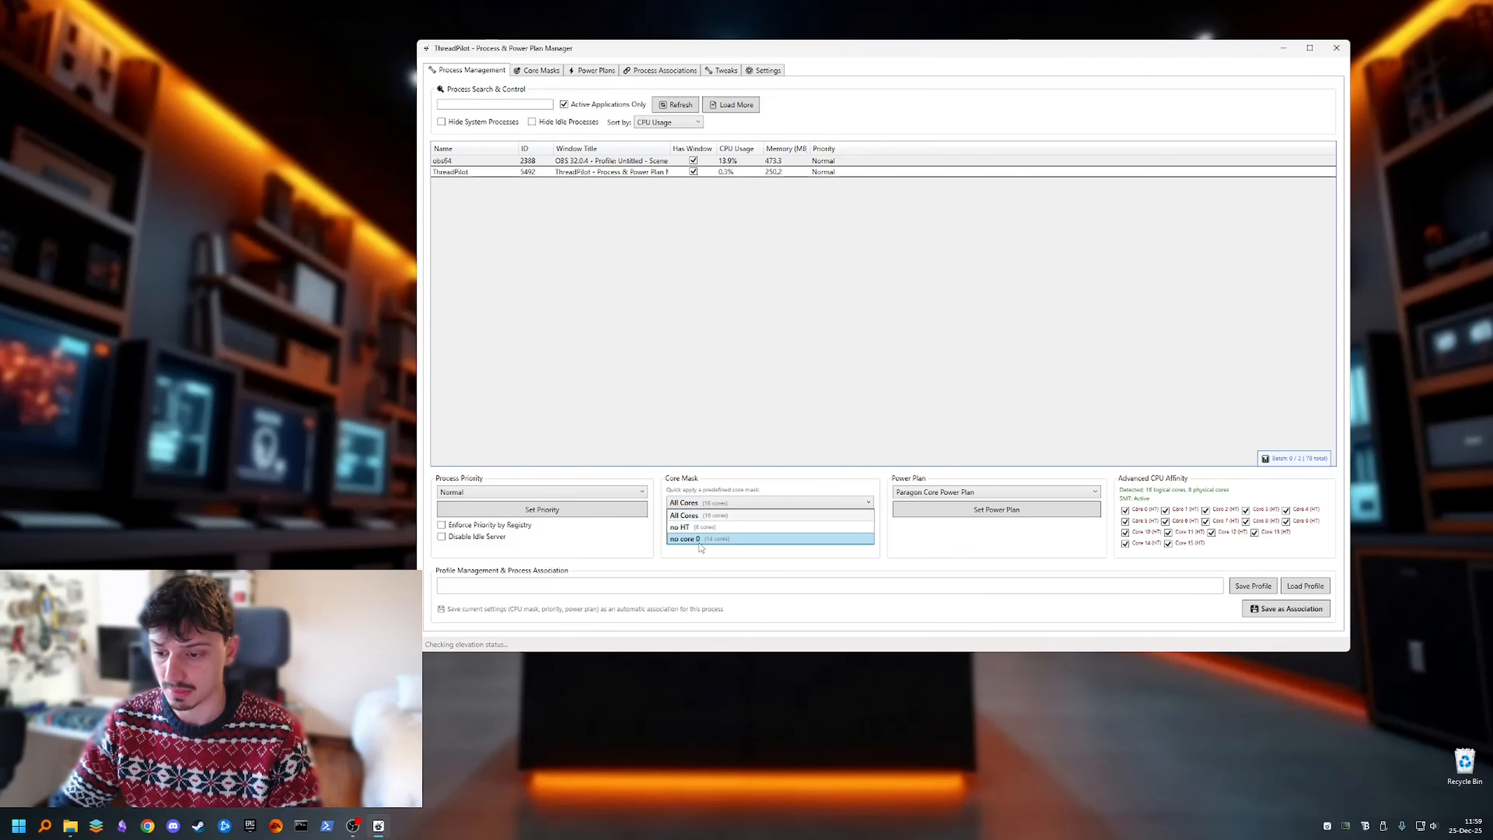
click(697, 539)
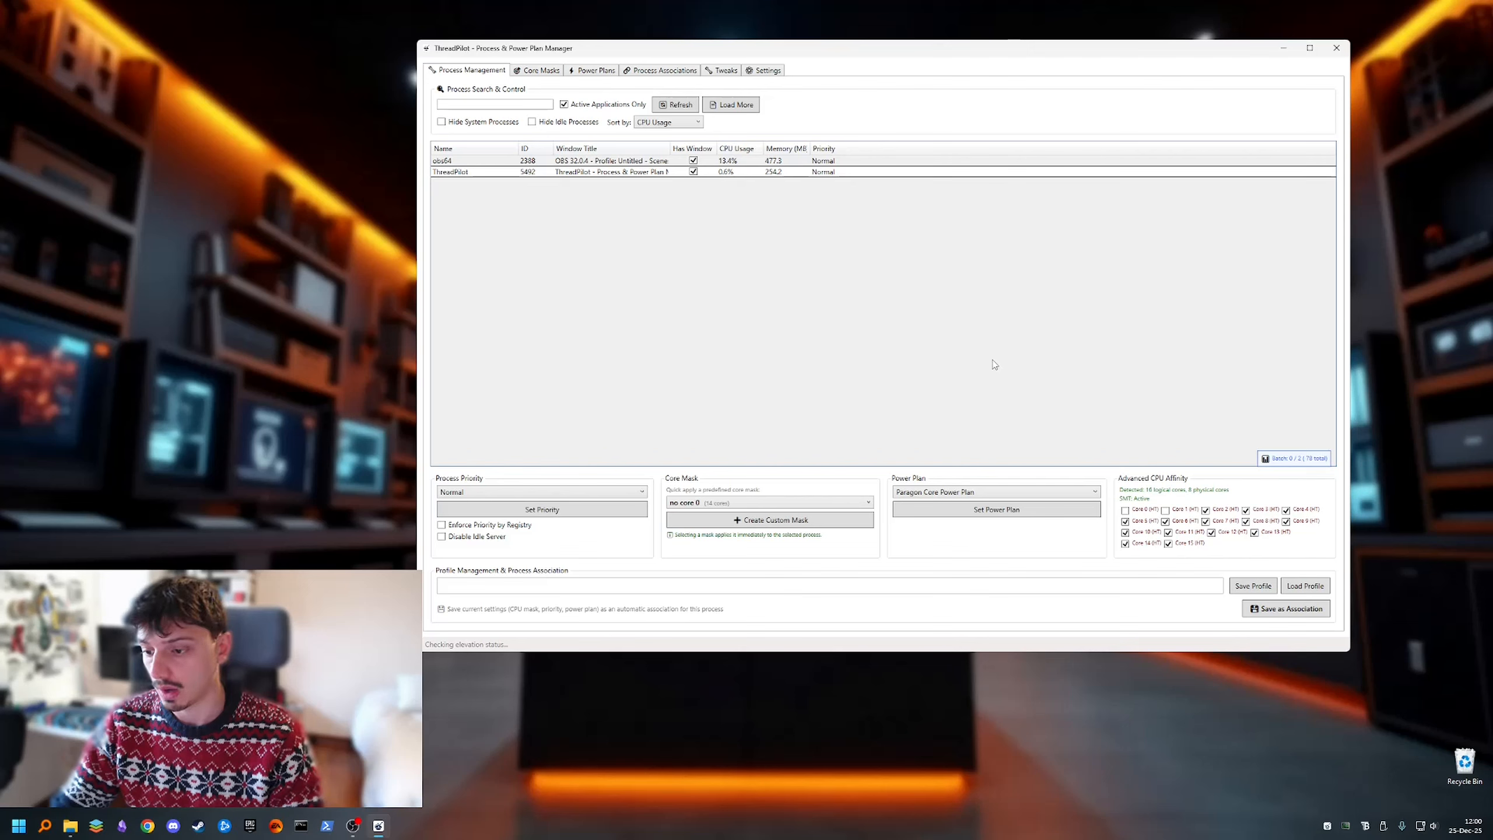
- Examine the power plan choices for the process and the lists of available and custom power plans
click(927, 493)
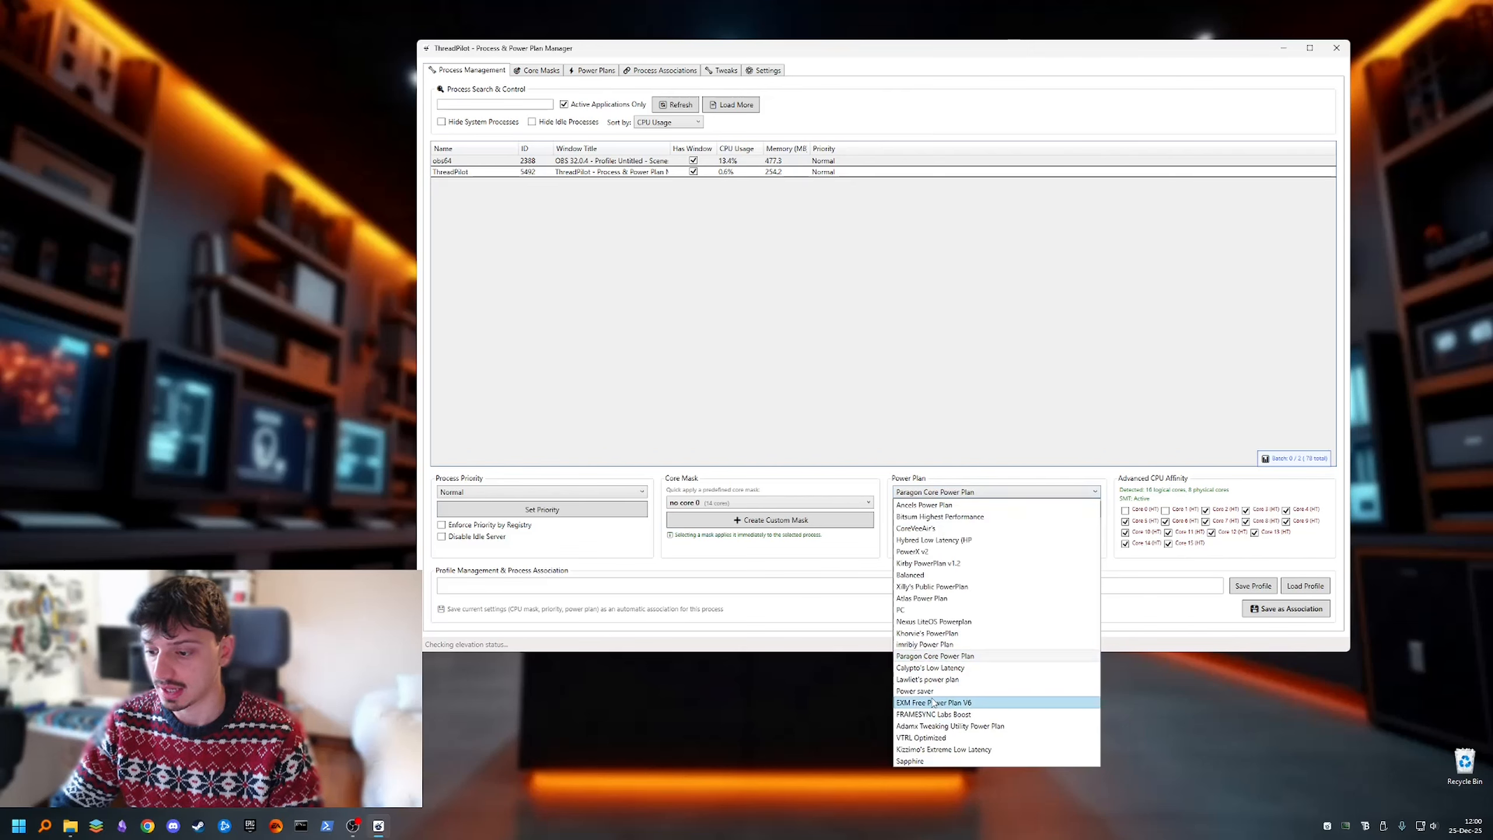
click(857, 574)
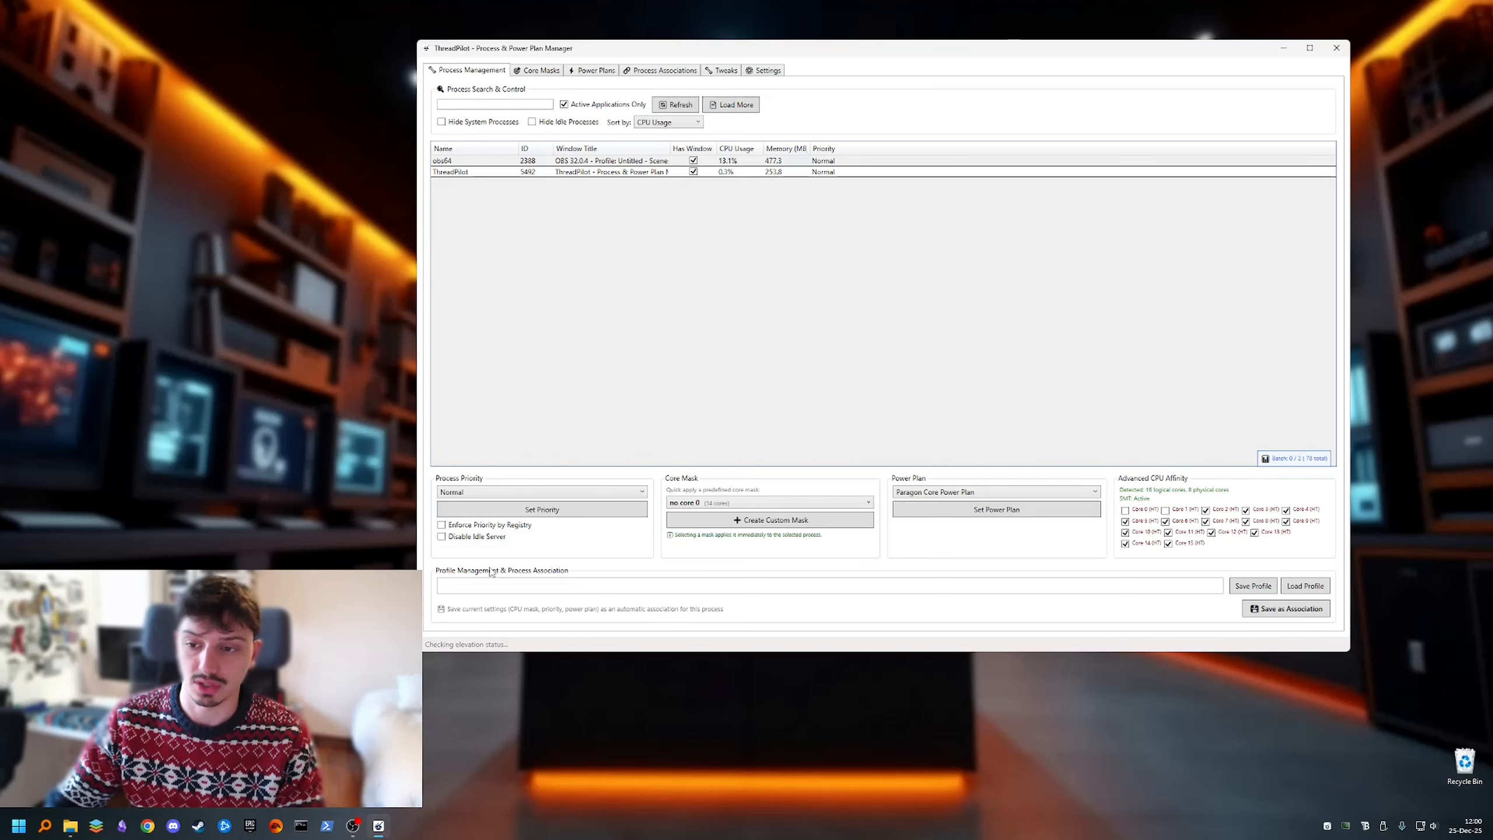
click(576, 71)
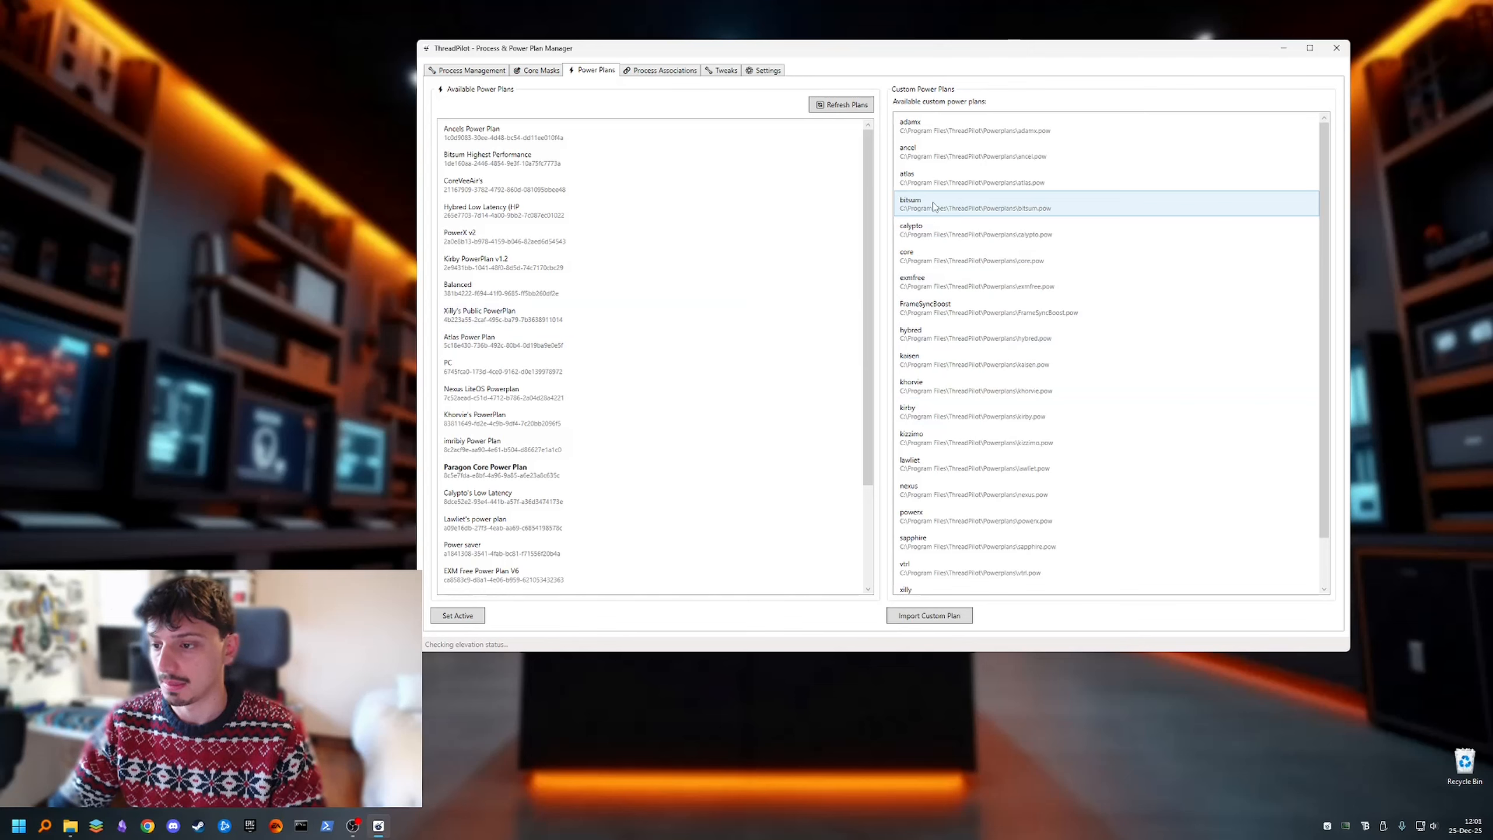
click(996, 442)
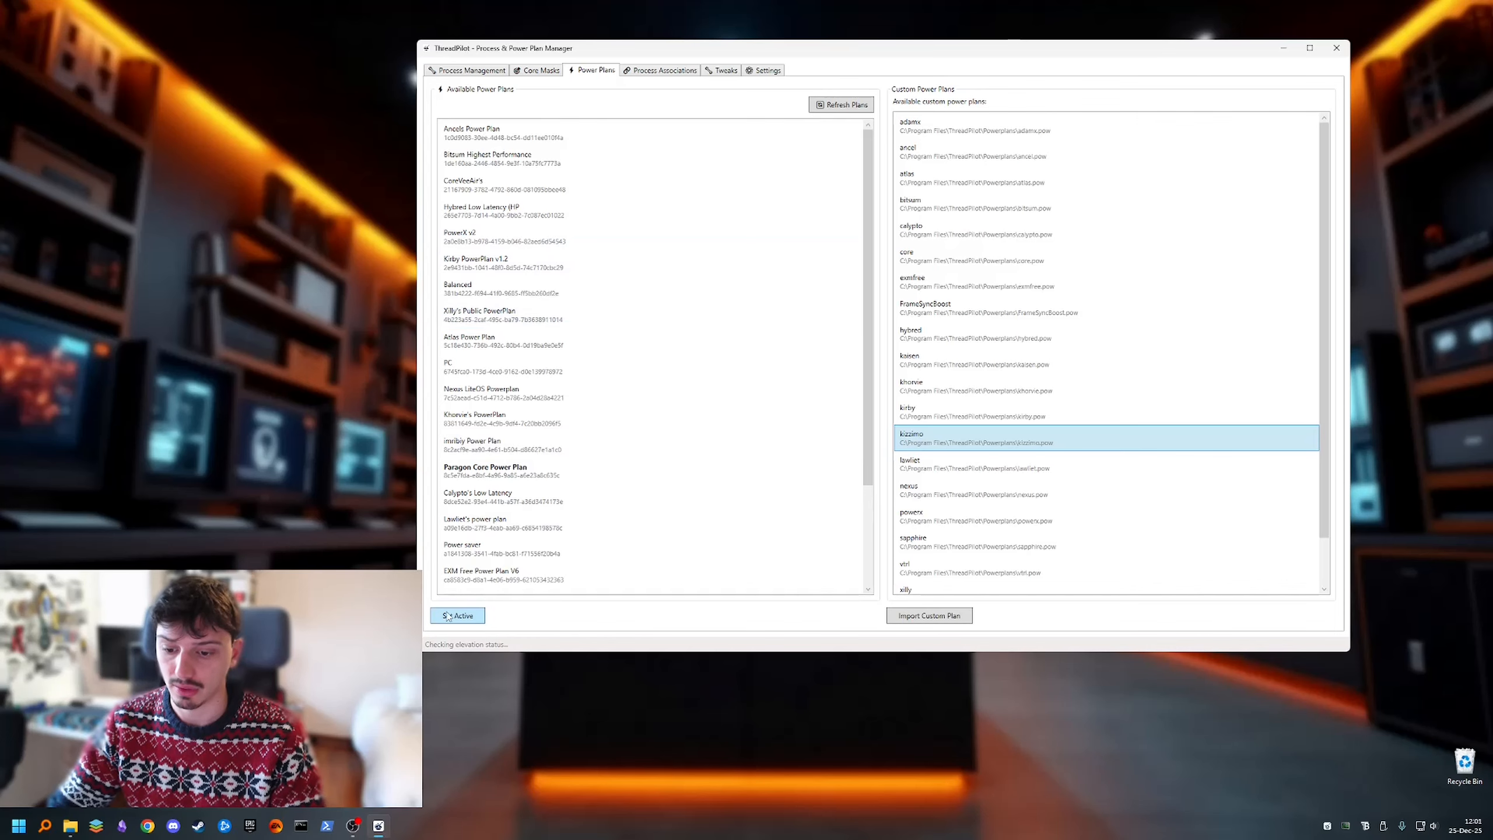
- Examine the process association options and the system tweaks
click(635, 73)
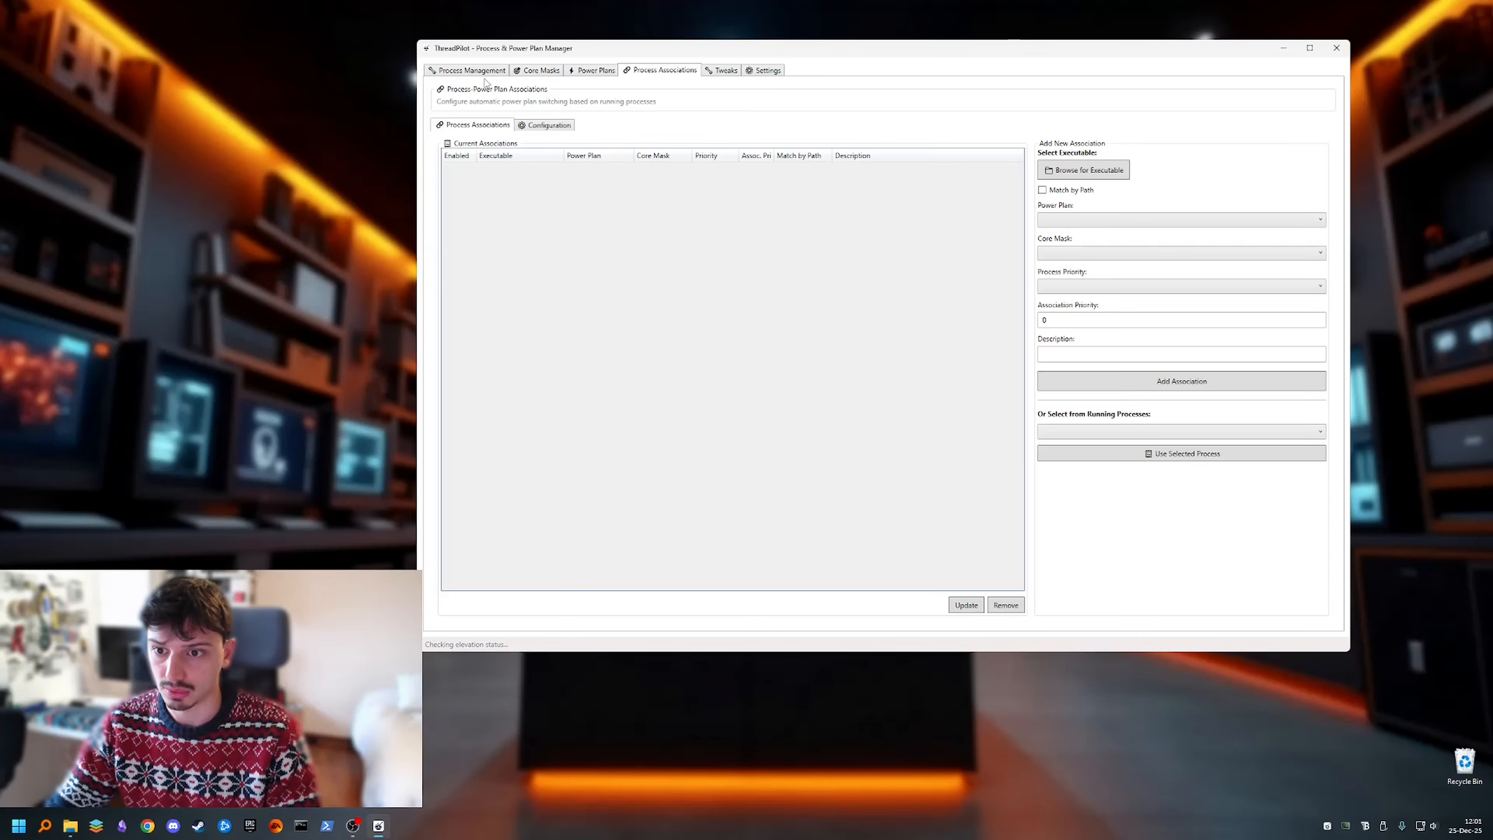
click(455, 72)
click(630, 73)
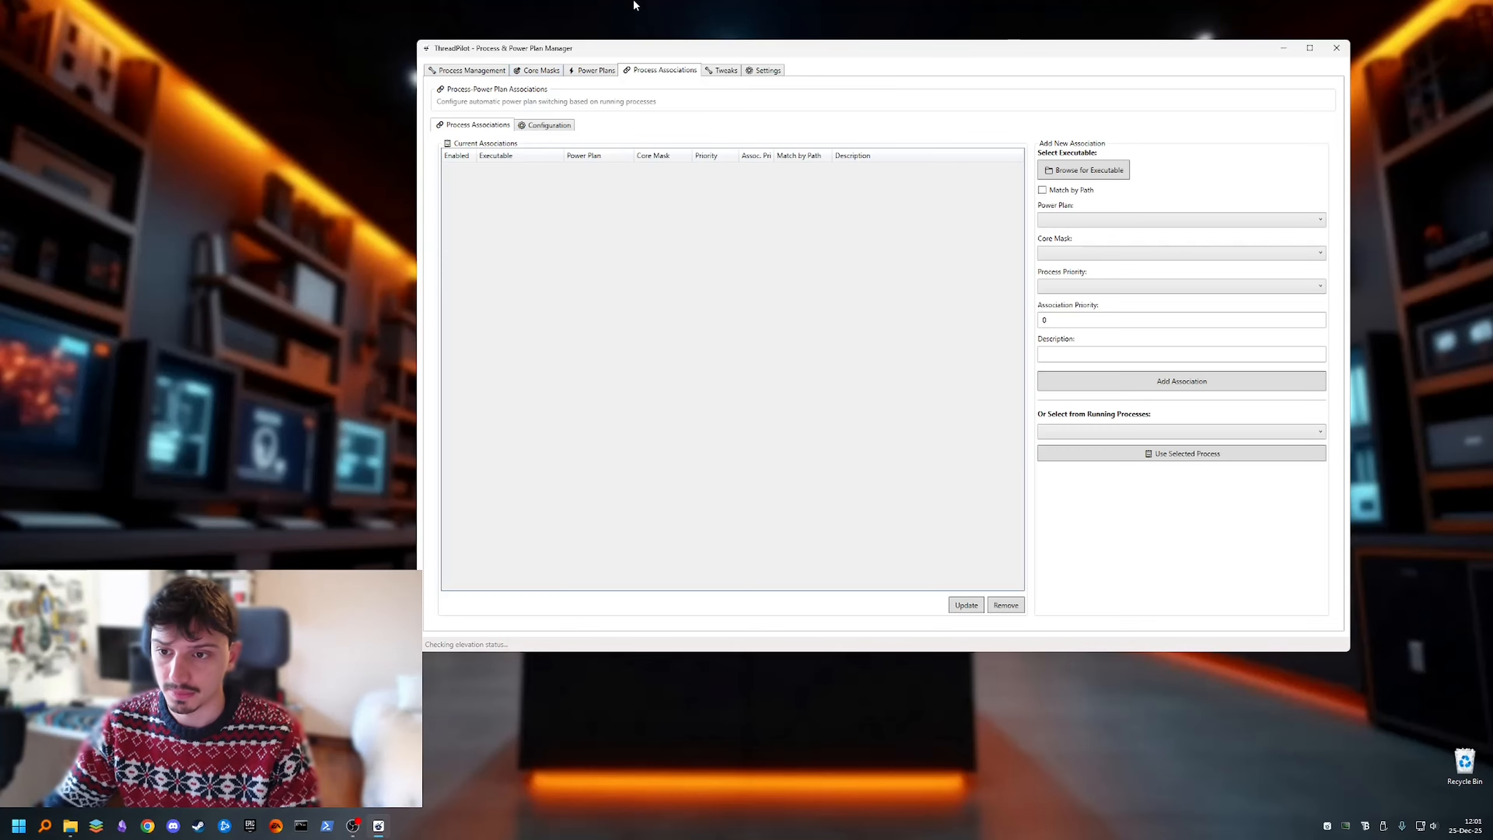
click(723, 71)
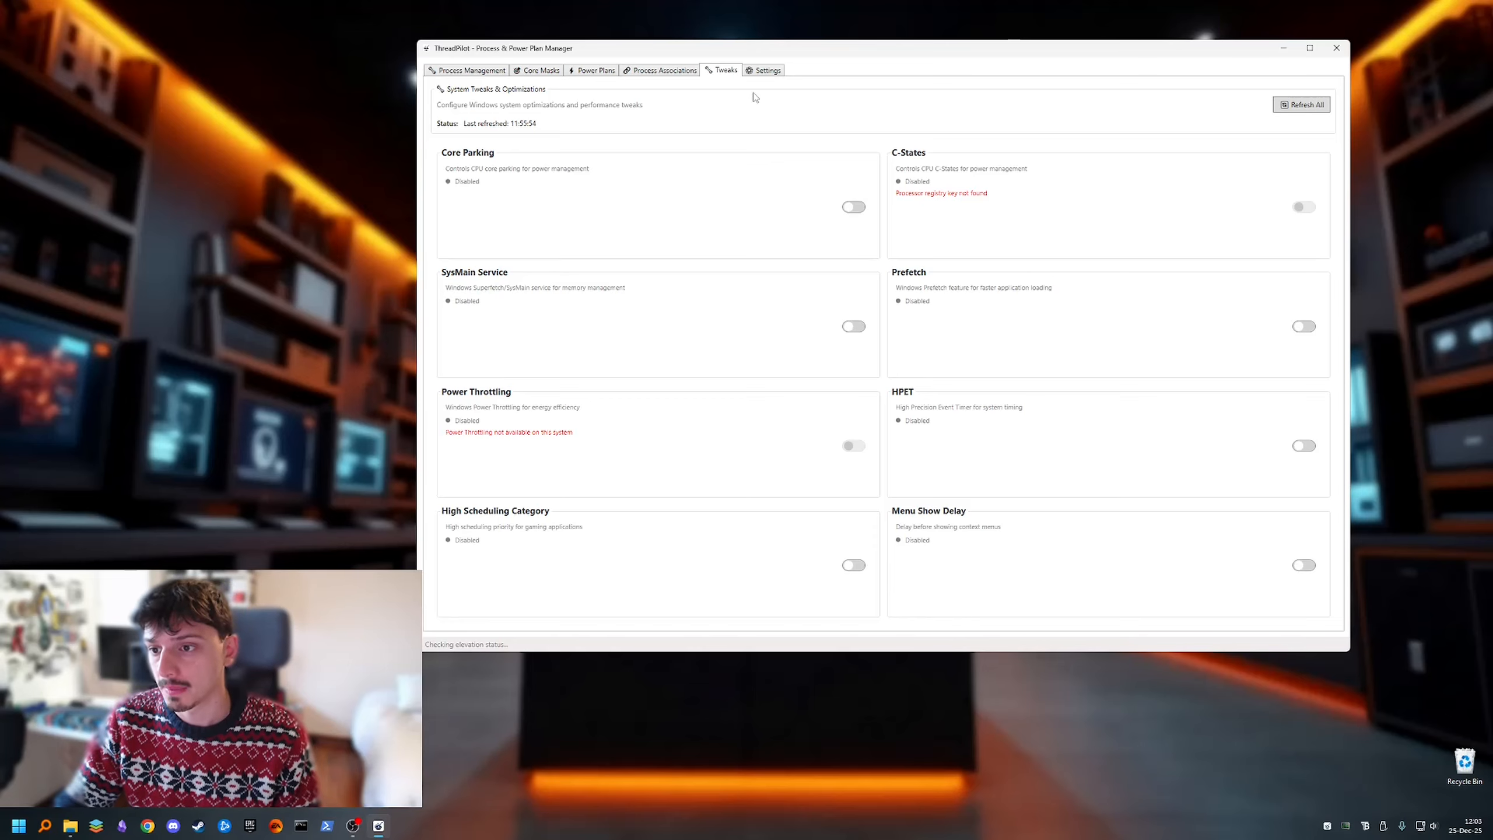
- Check the system tray settings, try closing ThreadPilot to the tray and restoring it, and examine its tray options
click(760, 79)
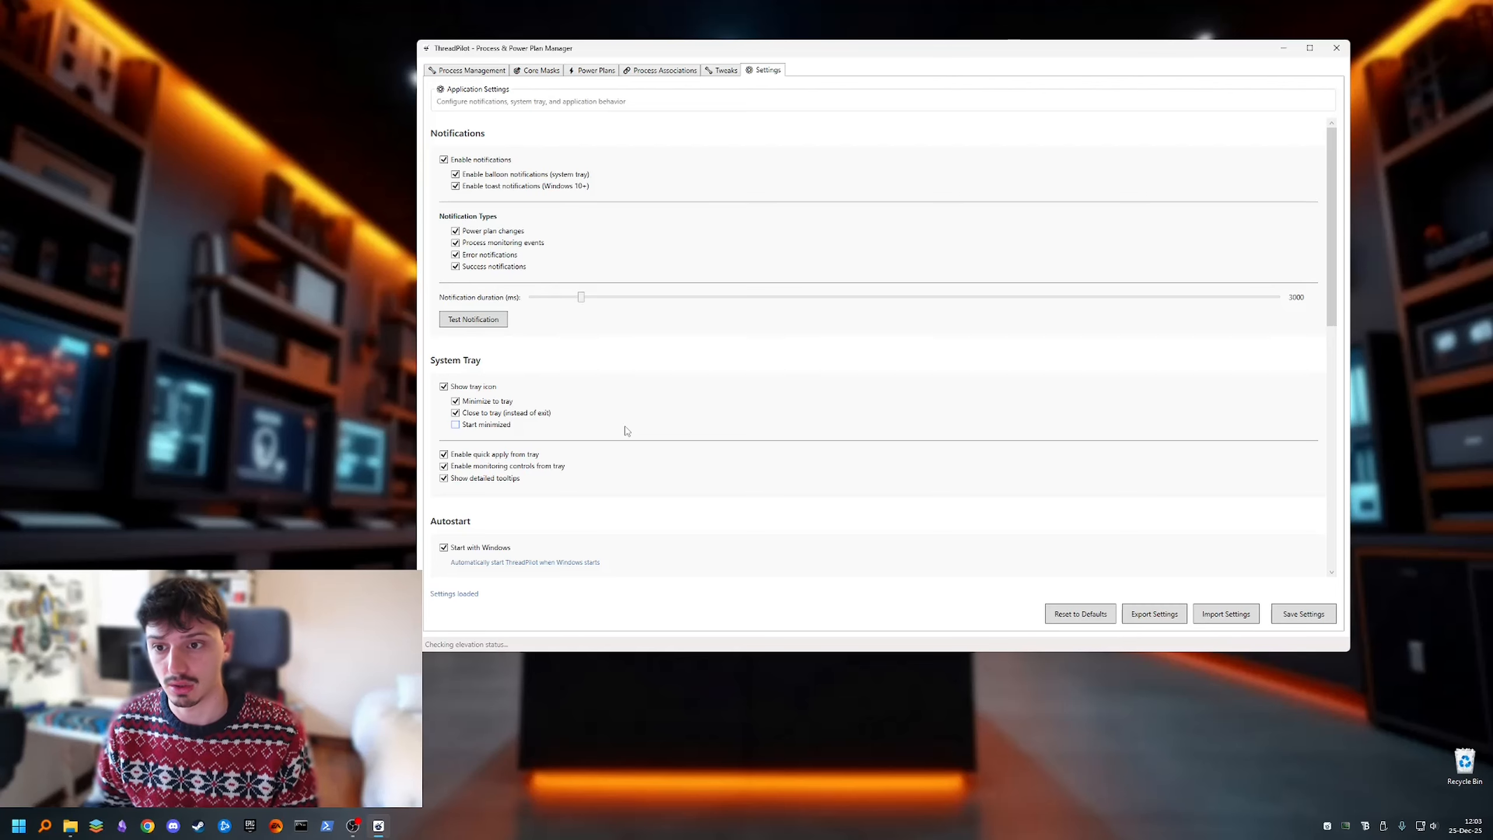
click(1336, 48)
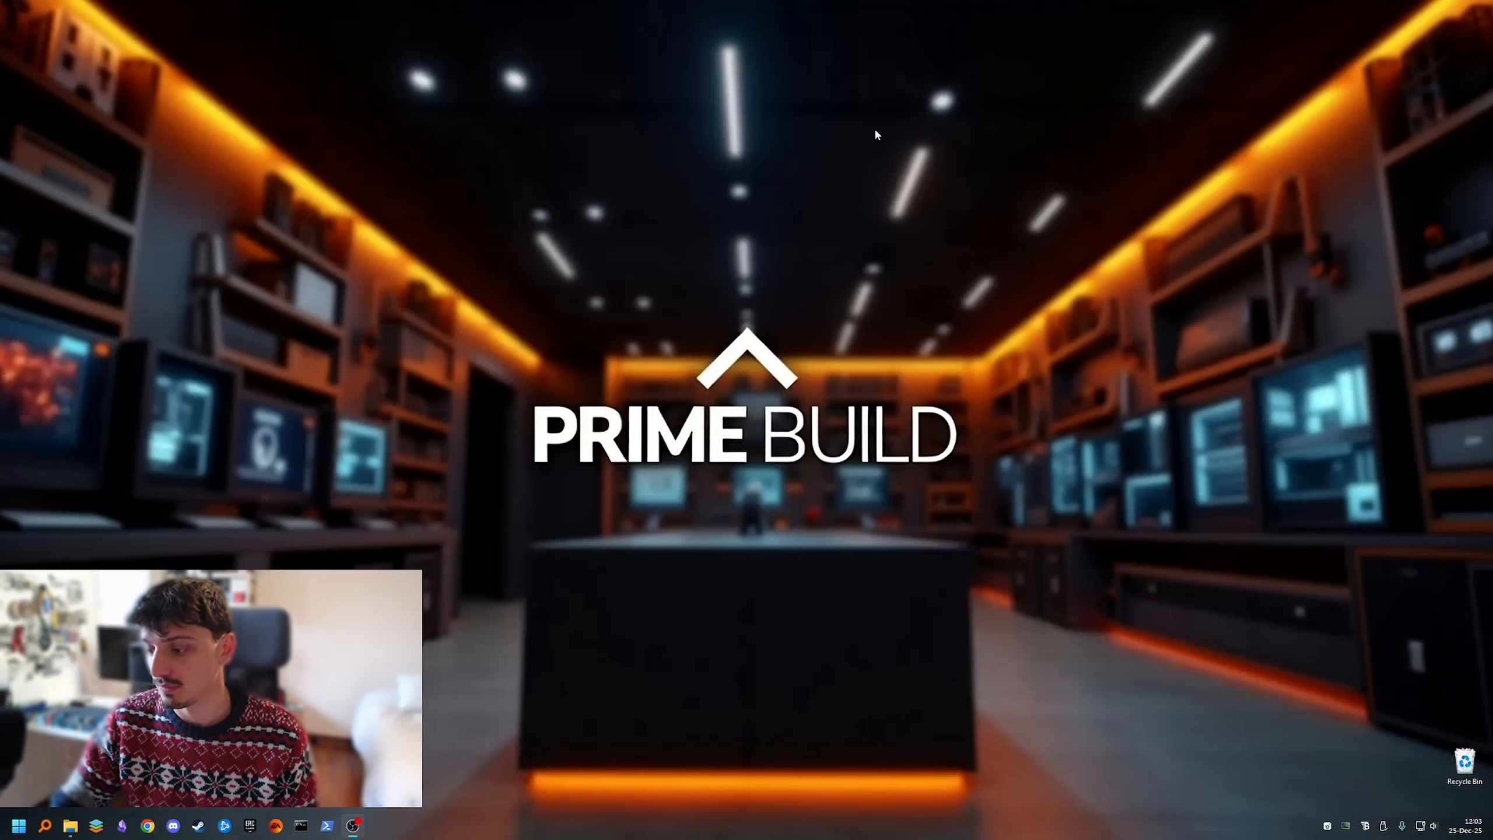
right_click(1328, 827)
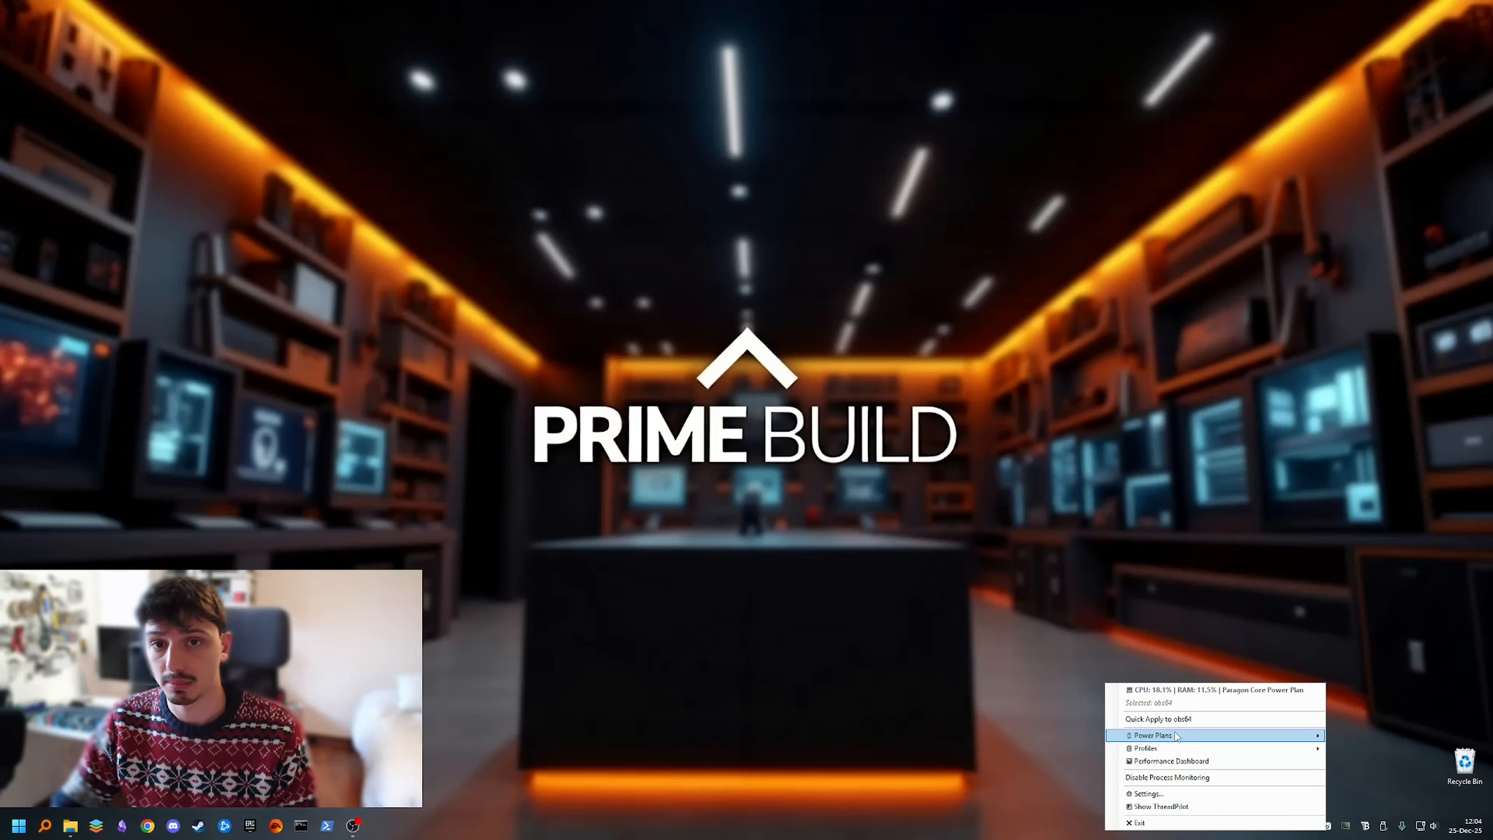
click(1155, 807)
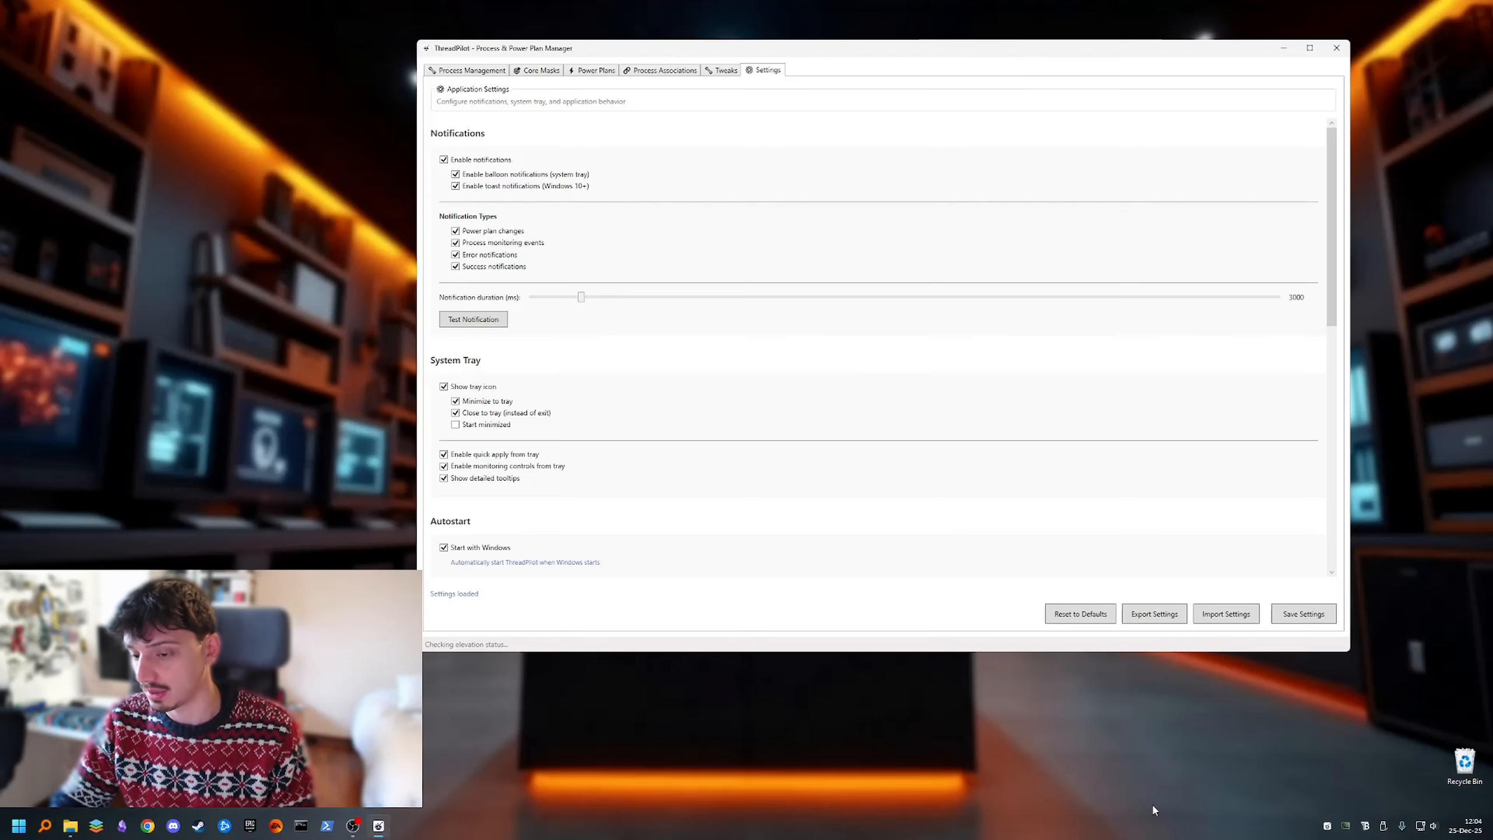
right_click(1327, 826)
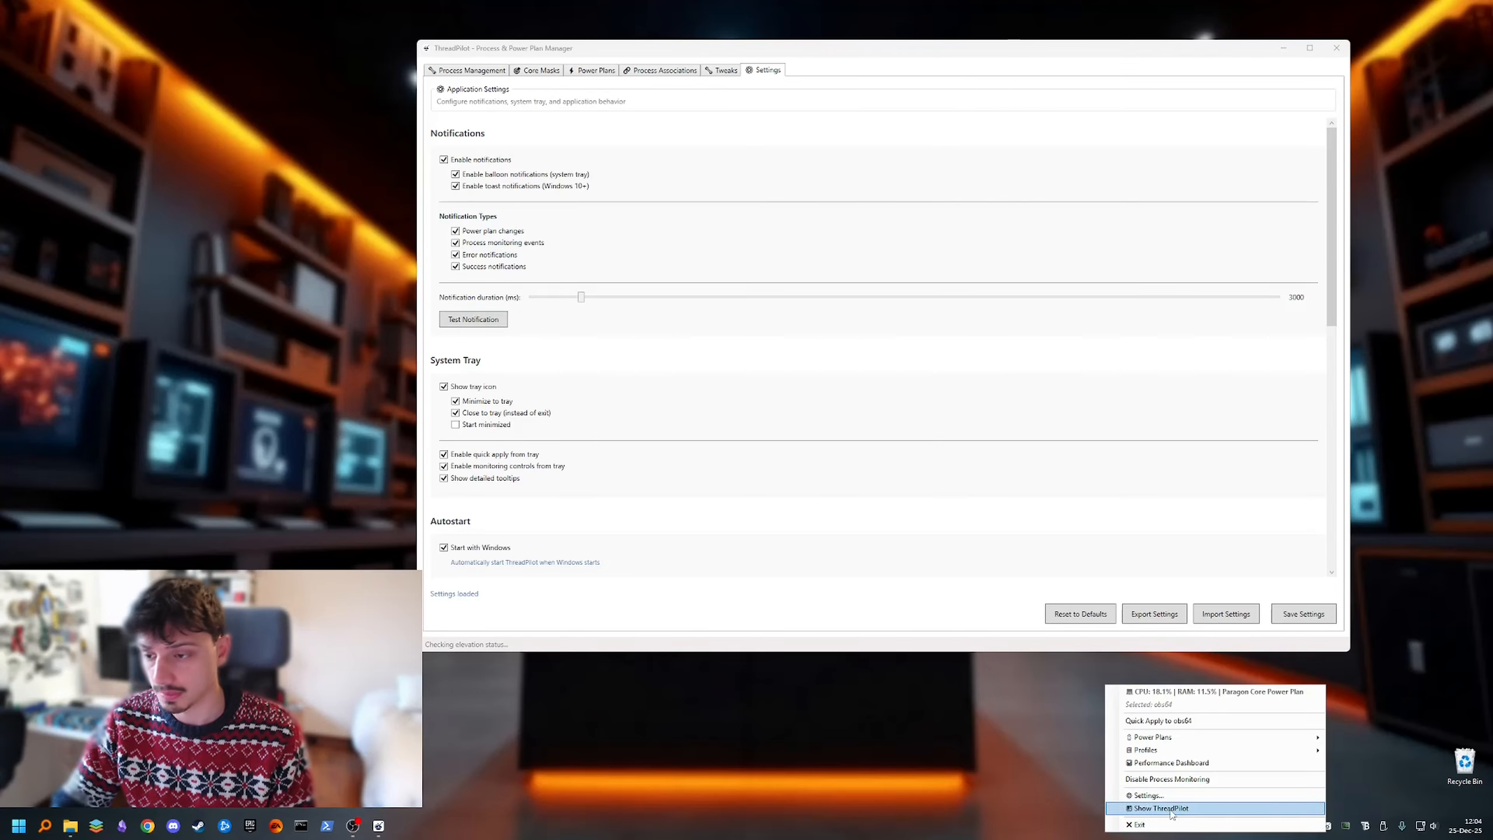
- Examine the remaining application settings, through the monitoring, advanced and about sections
click(550, 47)
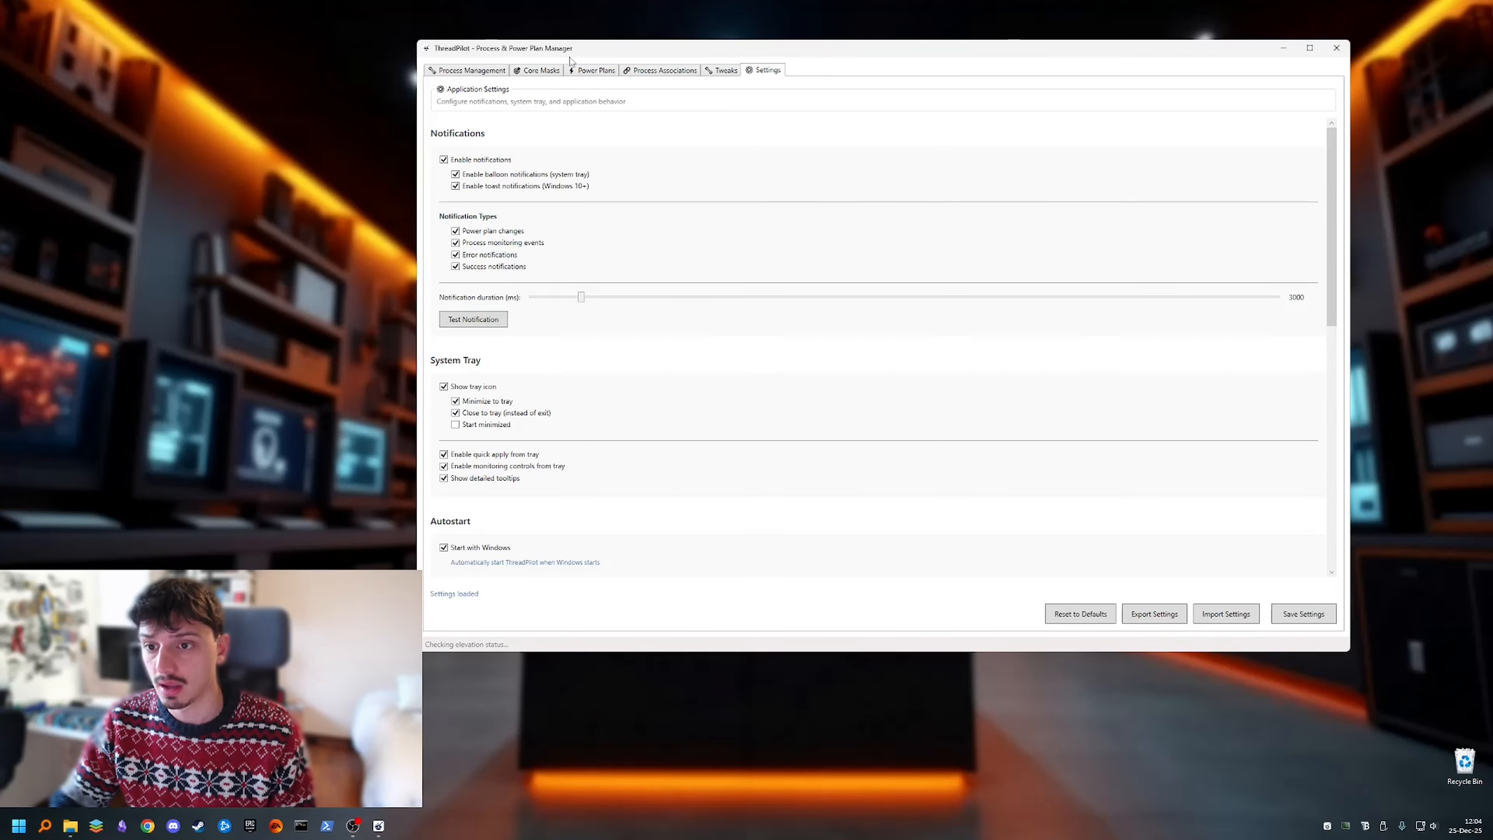
drag(550, 47, 535, 52)
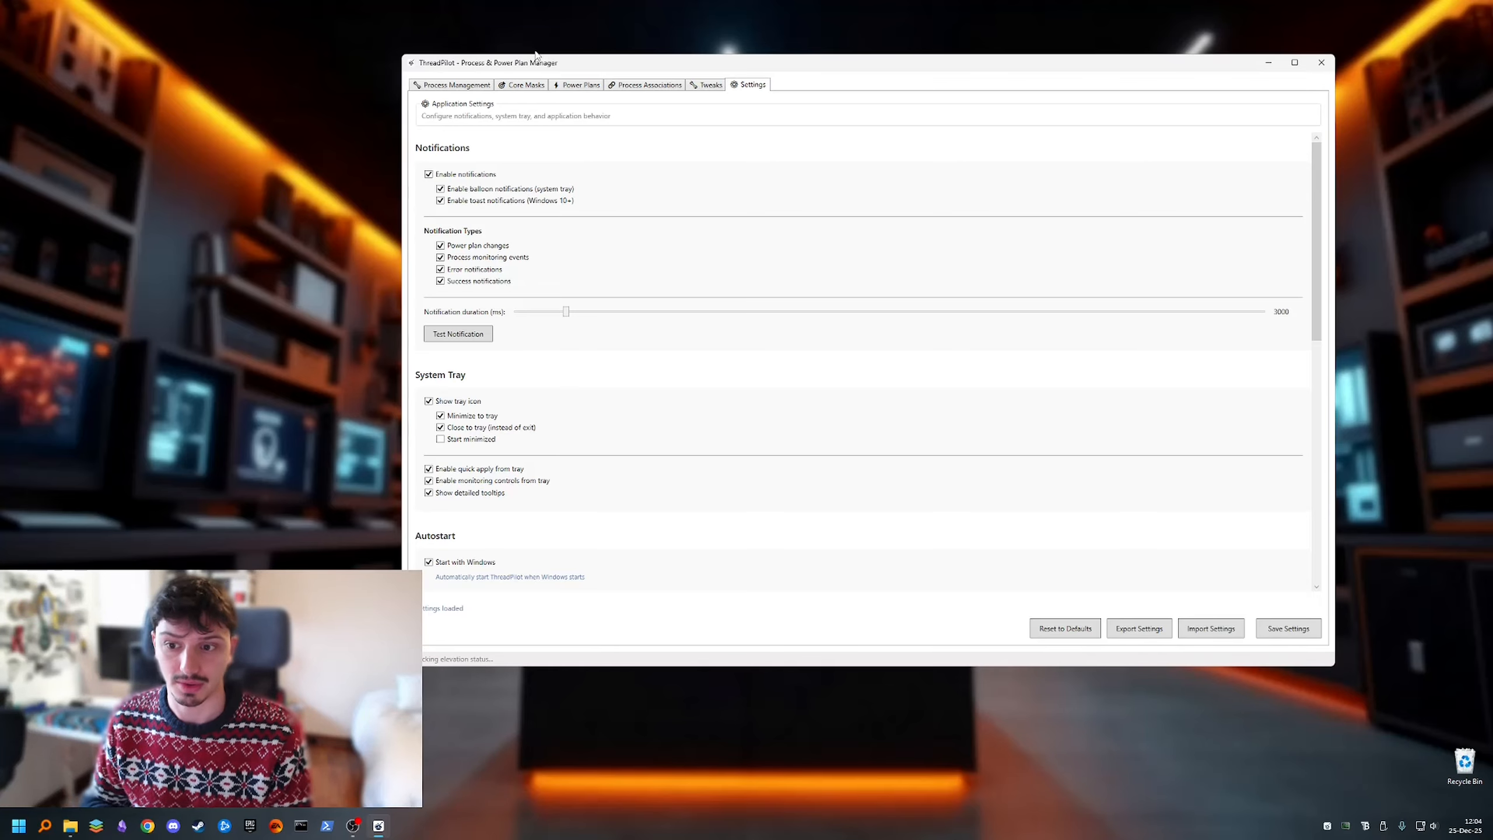
scroll(469, 565, down, 10)
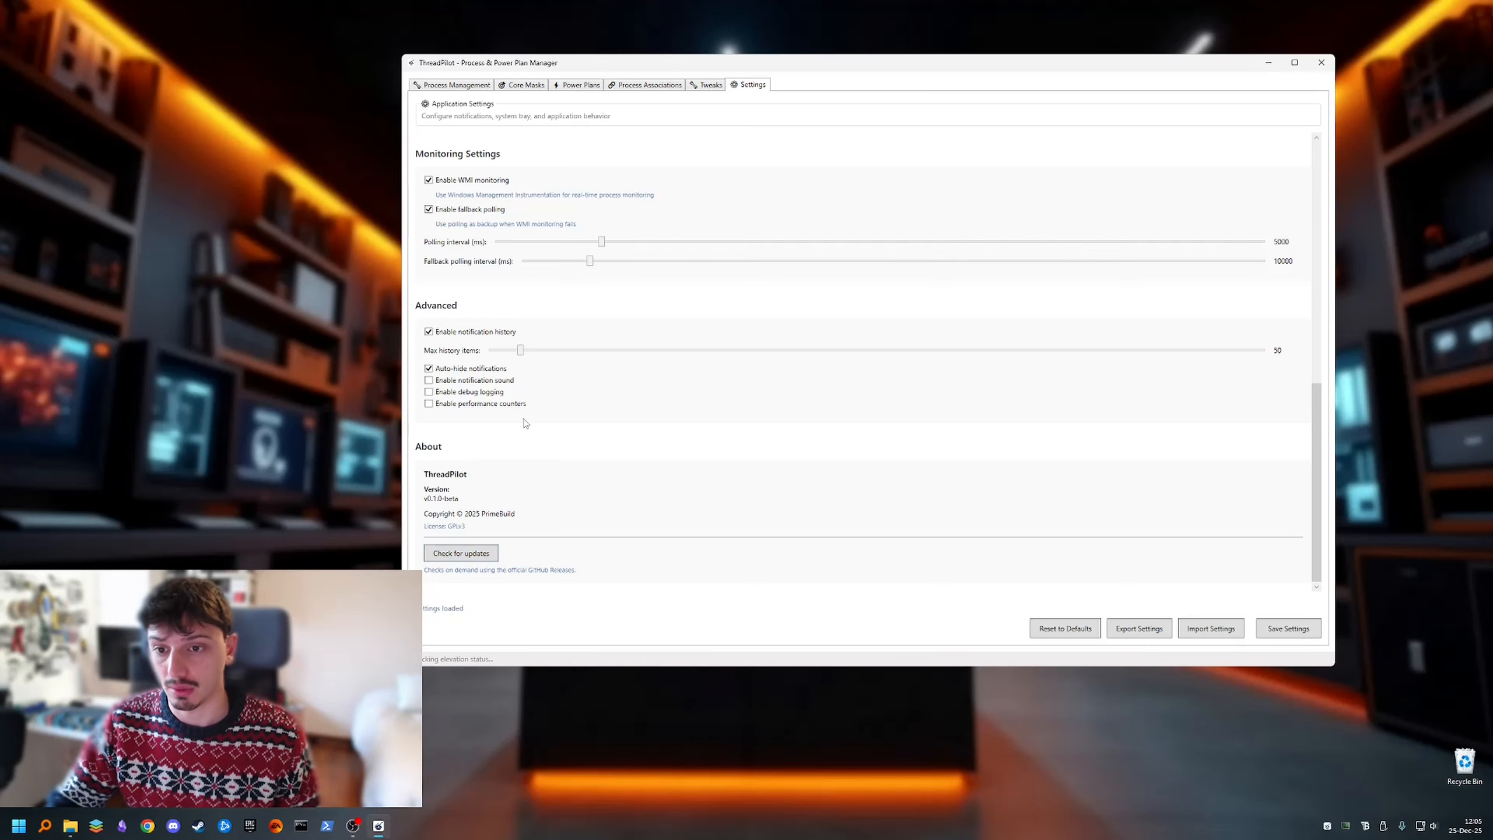
- Review the process management options and the core selection of the "no core 0" mask
click(486, 88)
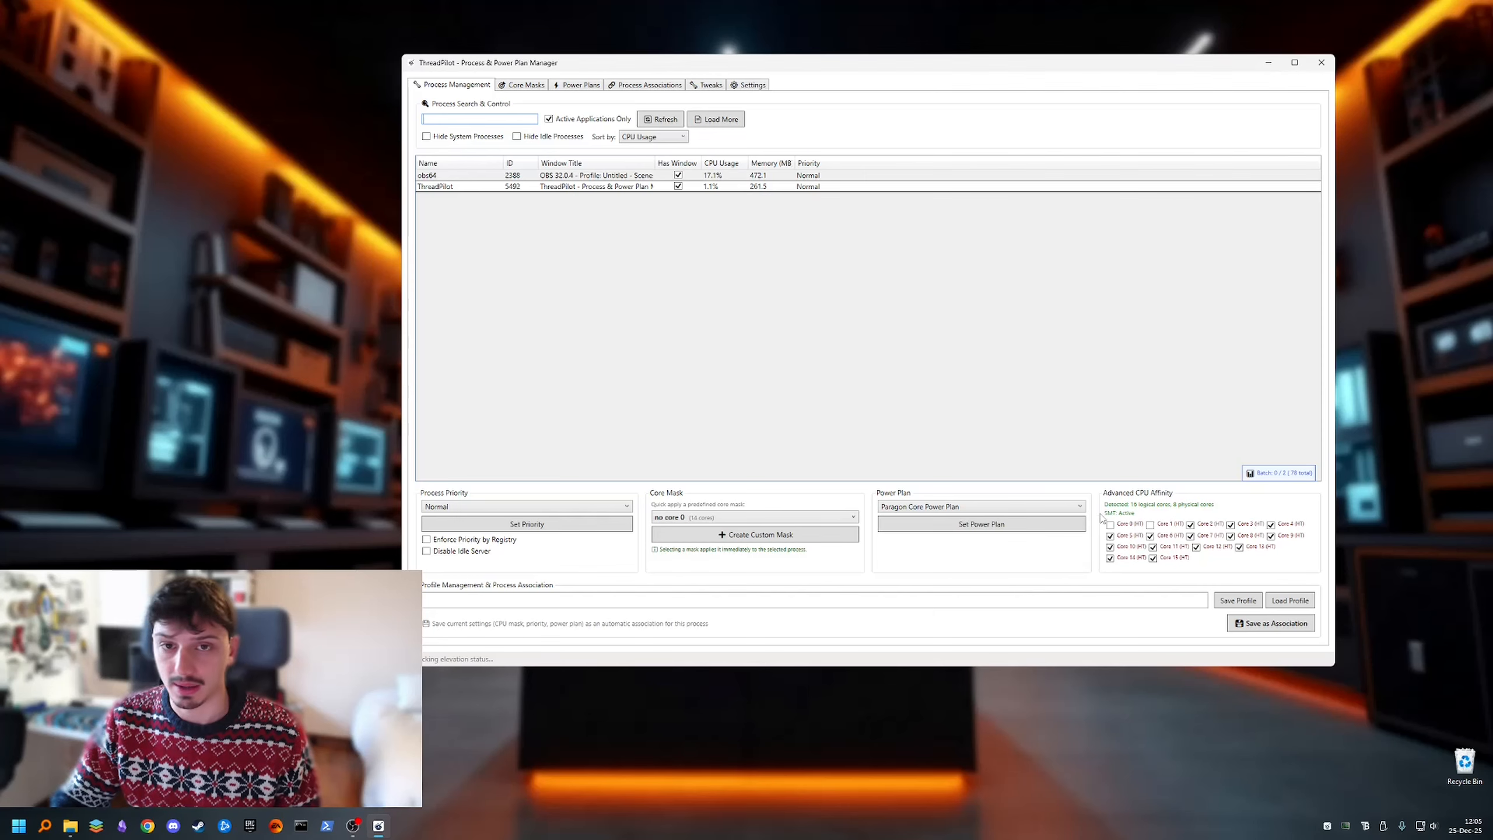
click(525, 85)
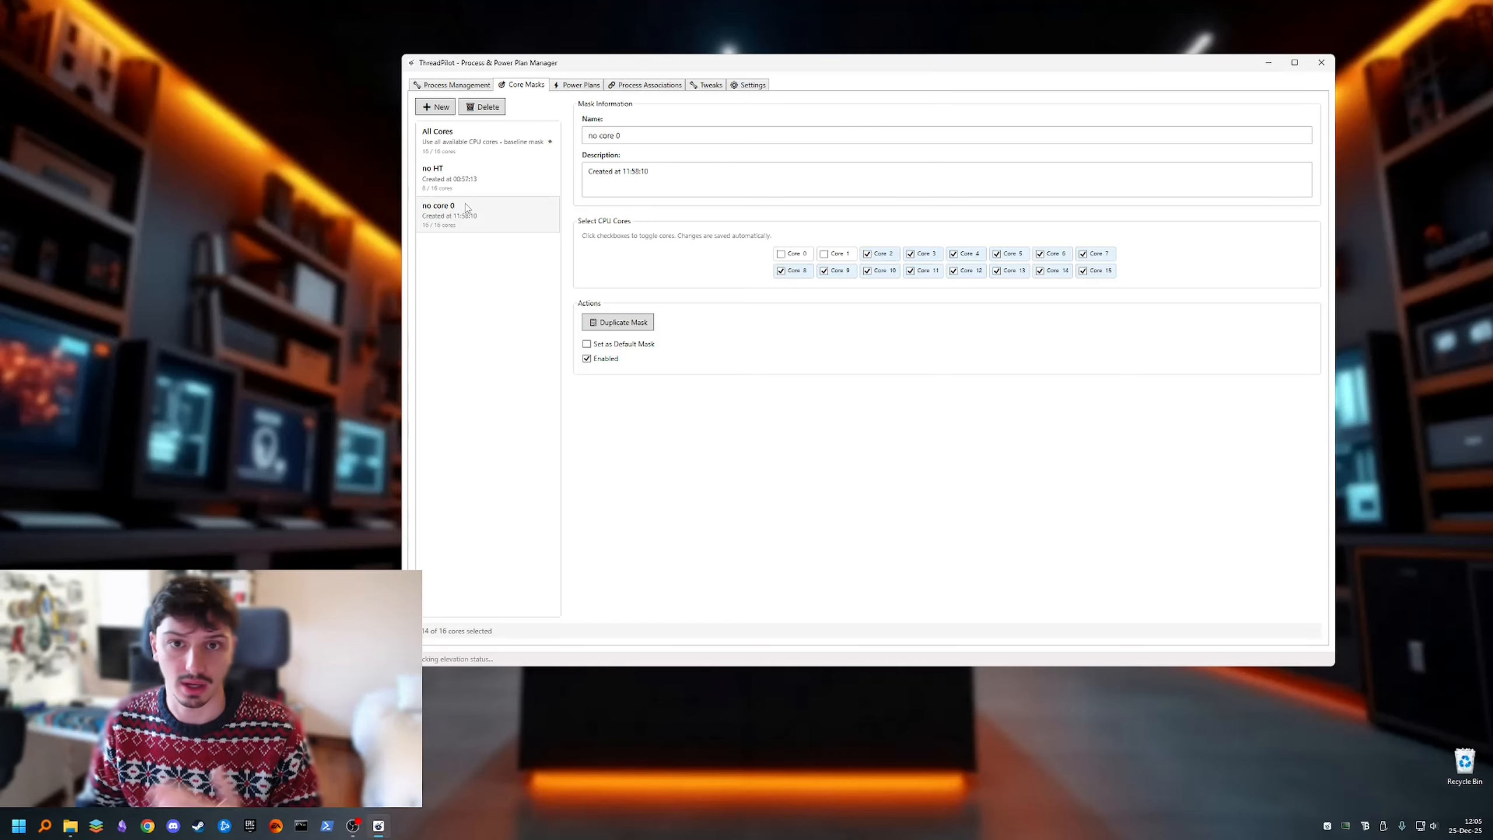
drag(594, 73, 562, 75)
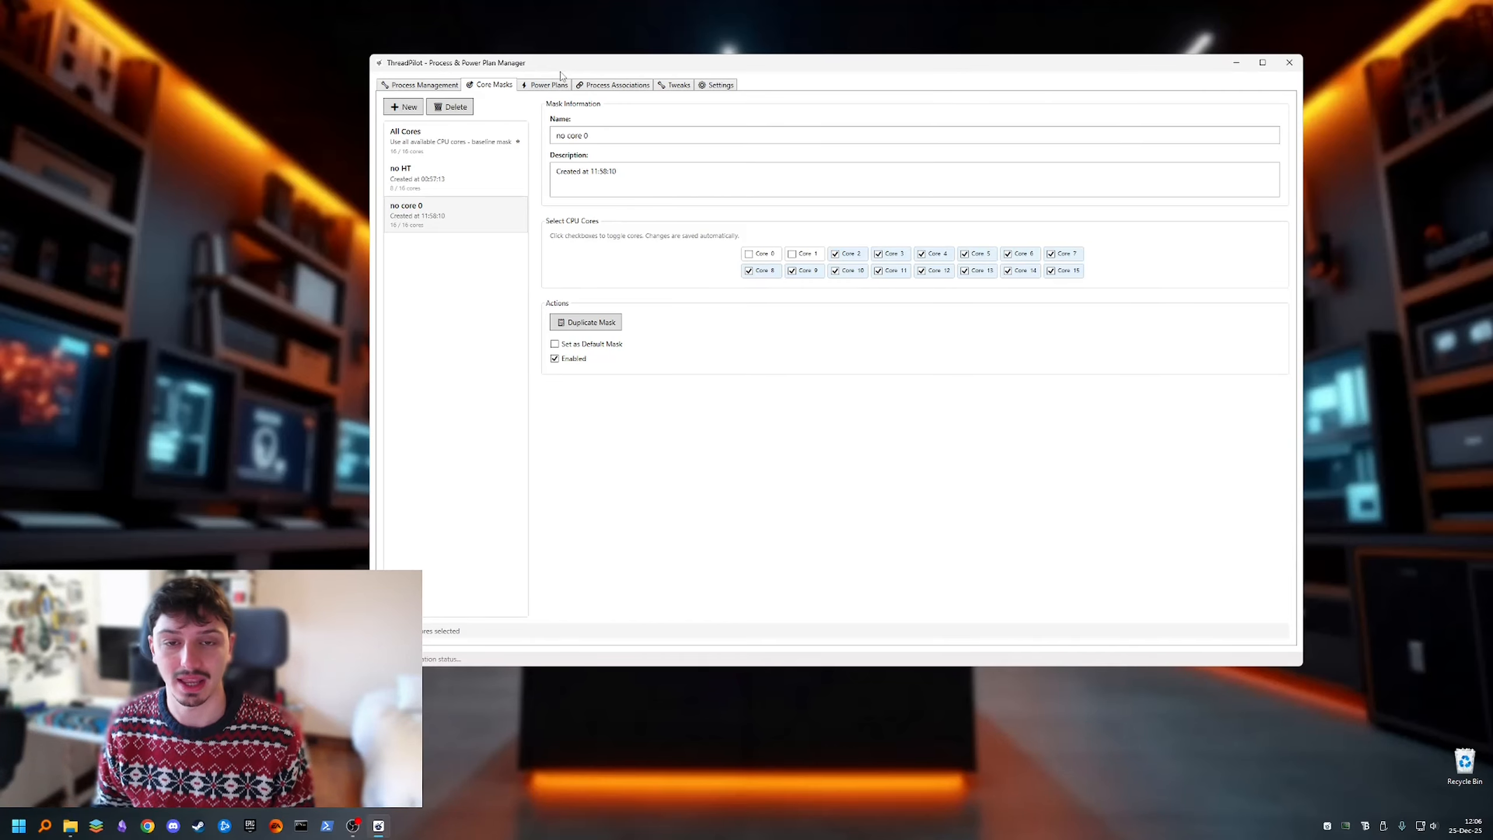